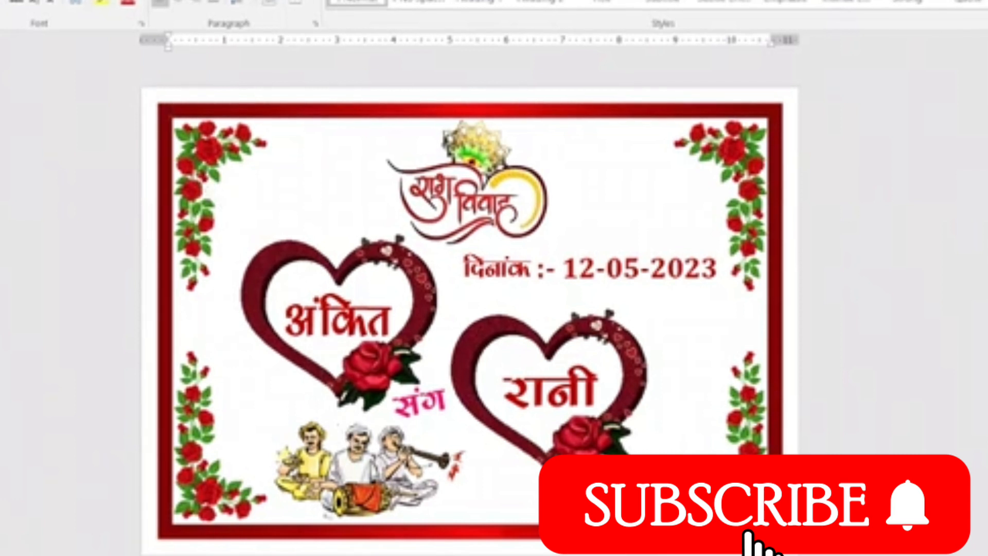
# Set the blank document's page margins to the Narrow preset.
pyautogui.click(364, 535)
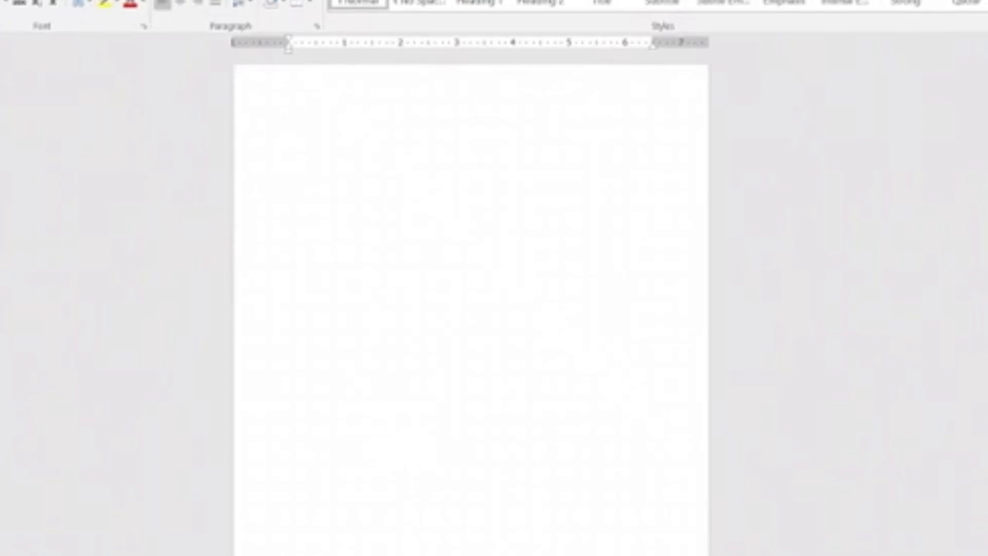
pyautogui.hotkey('alt', 'p')
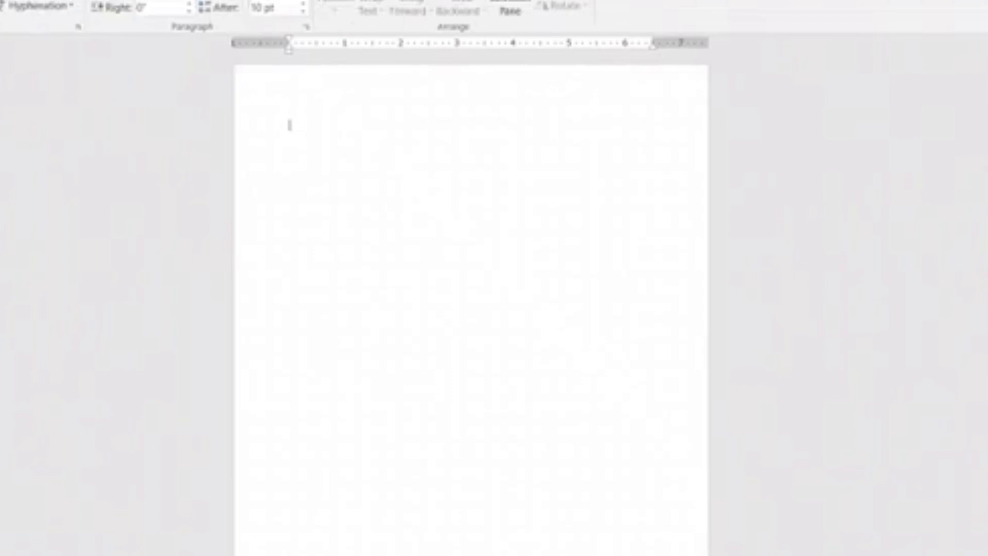
pyautogui.press('m')
pyautogui.press('Down')
pyautogui.press('Return')
# Set the paper size to A4 and switch the page orientation to landscape.
pyautogui.hotkey('alt', 'p')
pyautogui.press('s')
pyautogui.press('z')
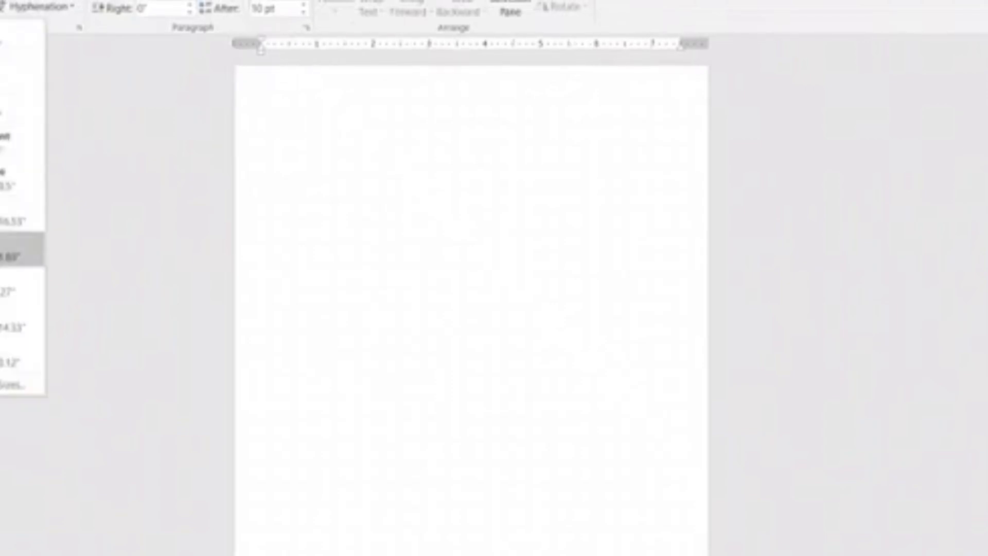
pyautogui.press('Return')
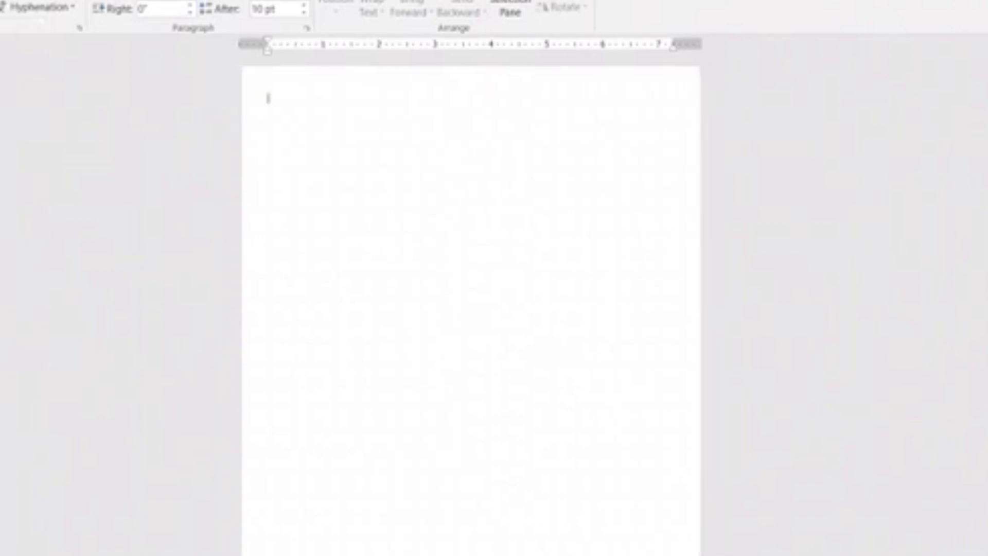
pyautogui.press('Return')
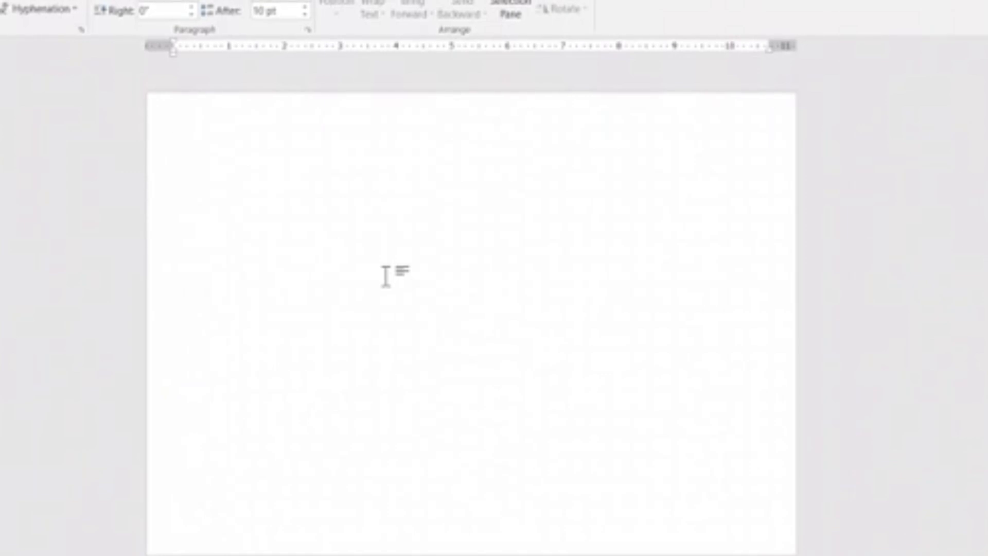
# Draw a Frame shape about 10.86" wide covering nearly the whole page and thin its border to a narrow band.
pyautogui.hotkey('alt', 'n')
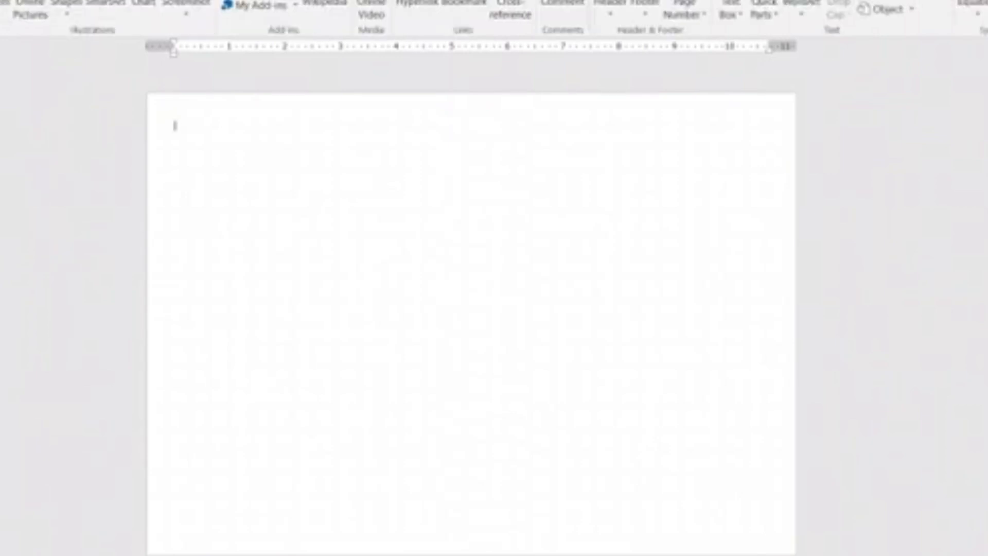
pyautogui.click(69, 8)
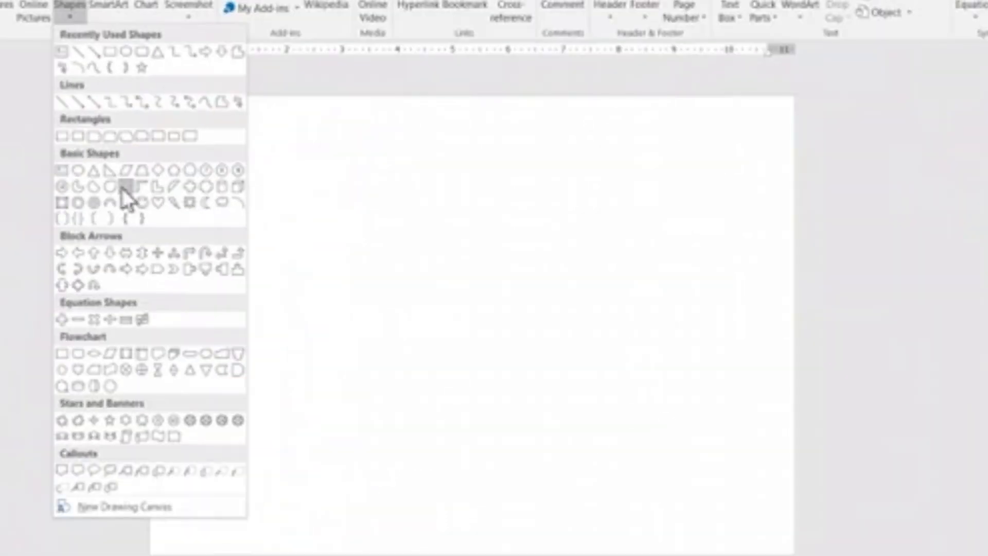
pyautogui.click(125, 188)
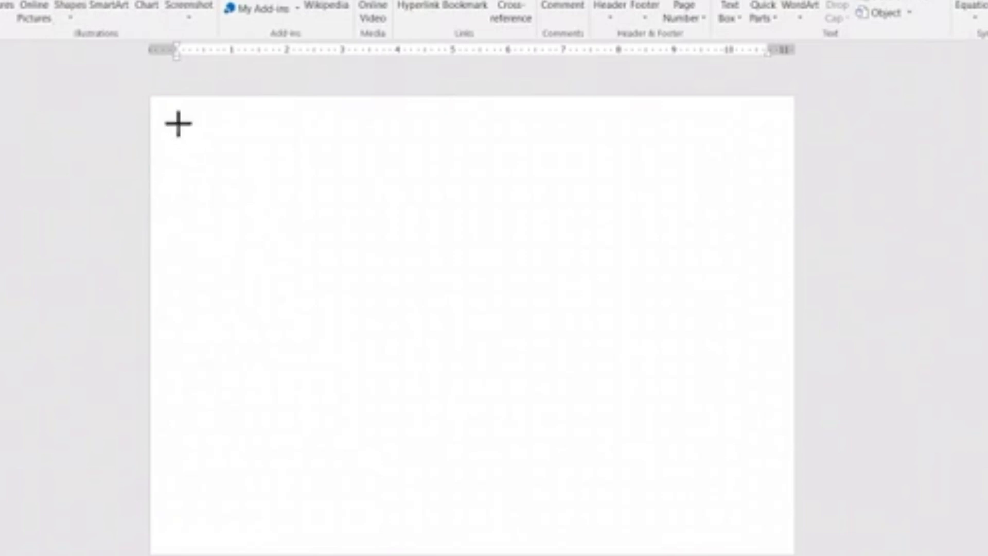
pyautogui.moveTo(181, 125); pyautogui.dragTo(778, 536)
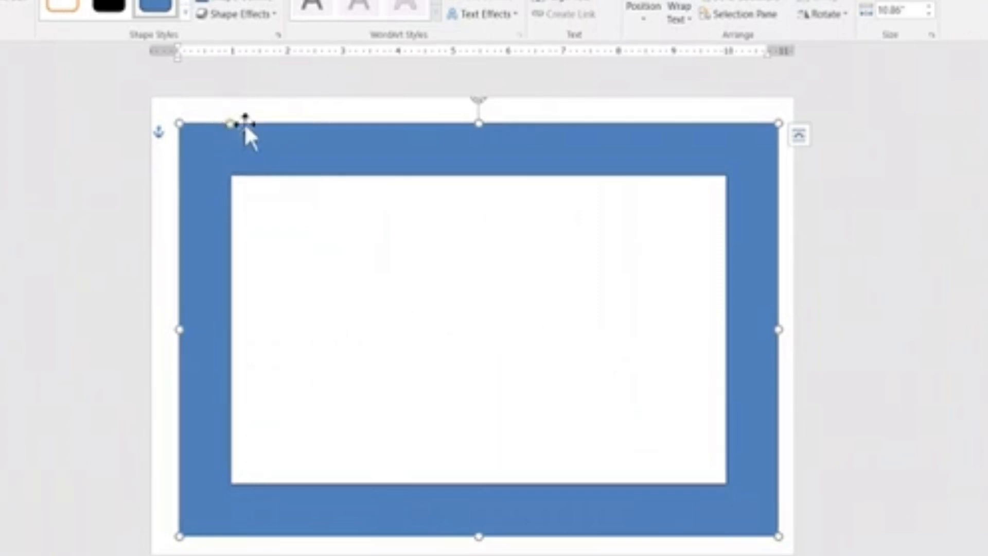
pyautogui.moveTo(233, 127); pyautogui.dragTo(199, 132)
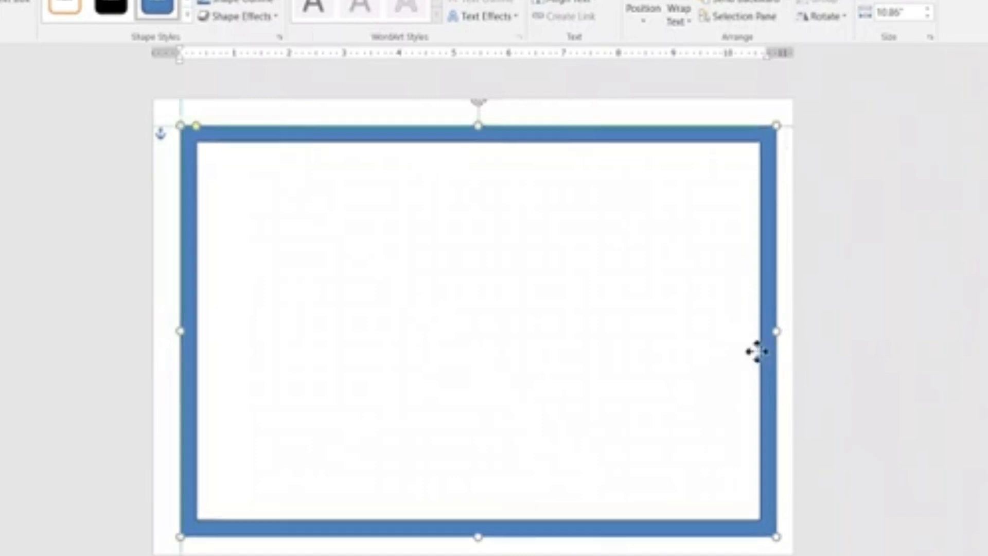
# Enlarge the frame to about 10.98" wide and center it on the page with even gaps around it.
pyautogui.moveTo(754, 351); pyautogui.dragTo(744, 350)
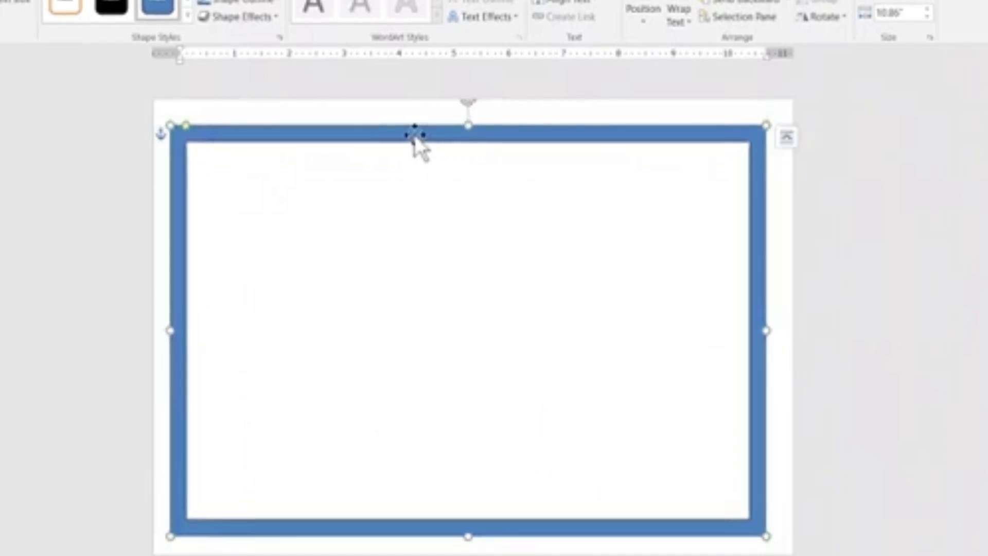
pyautogui.moveTo(414, 134)
pyautogui.mouseDown()
pyautogui.moveTo(435, 133)
pyautogui.moveTo(408, 131)
pyautogui.mouseUp()
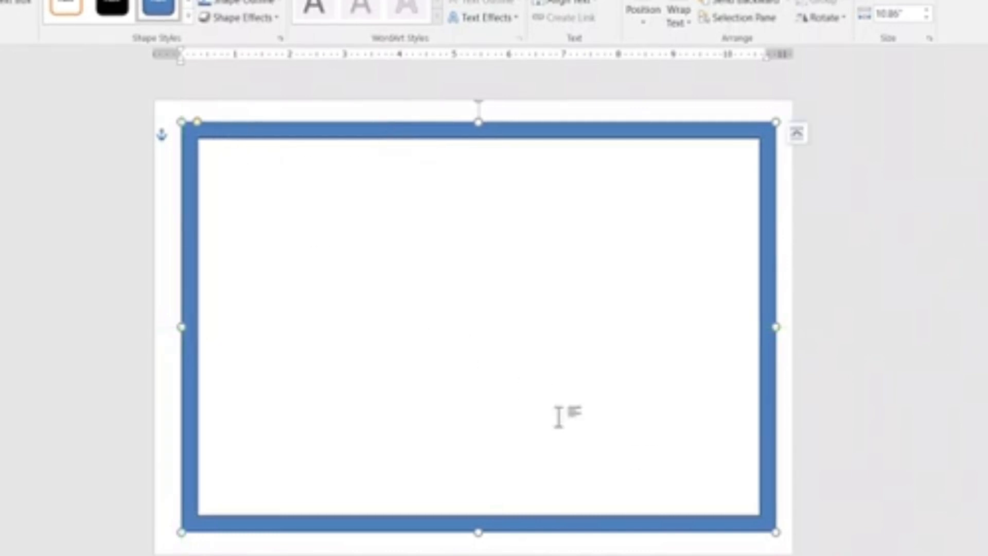
pyautogui.moveTo(776, 533); pyautogui.dragTo(783, 540)
pyautogui.moveTo(438, 138)
pyautogui.mouseDown()
pyautogui.moveTo(419, 136)
pyautogui.moveTo(434, 126)
pyautogui.moveTo(424, 127)
pyautogui.mouseUp()
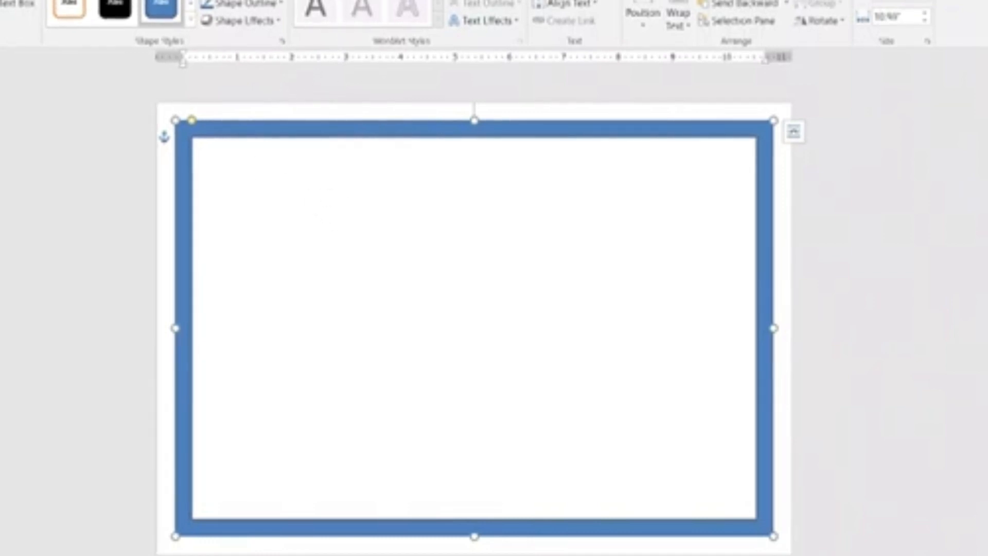
# Remove the outline from the frame shape.
pyautogui.click(242, 3)
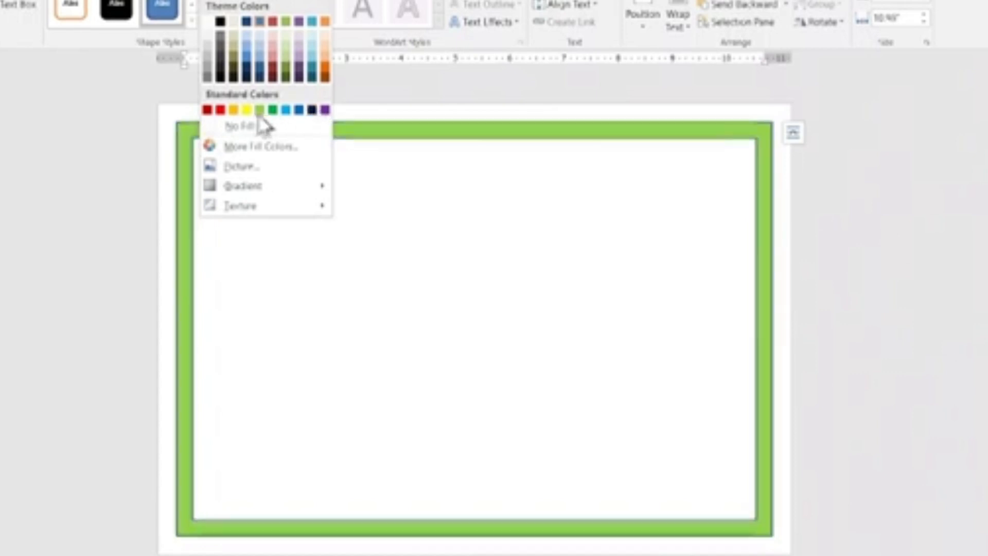
pyautogui.click(165, 101)
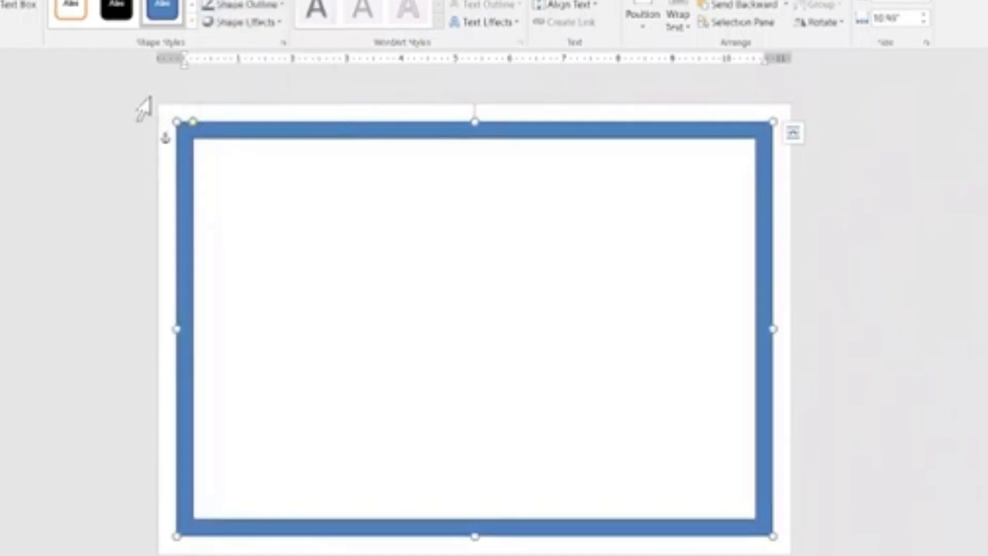
pyautogui.click(245, 5)
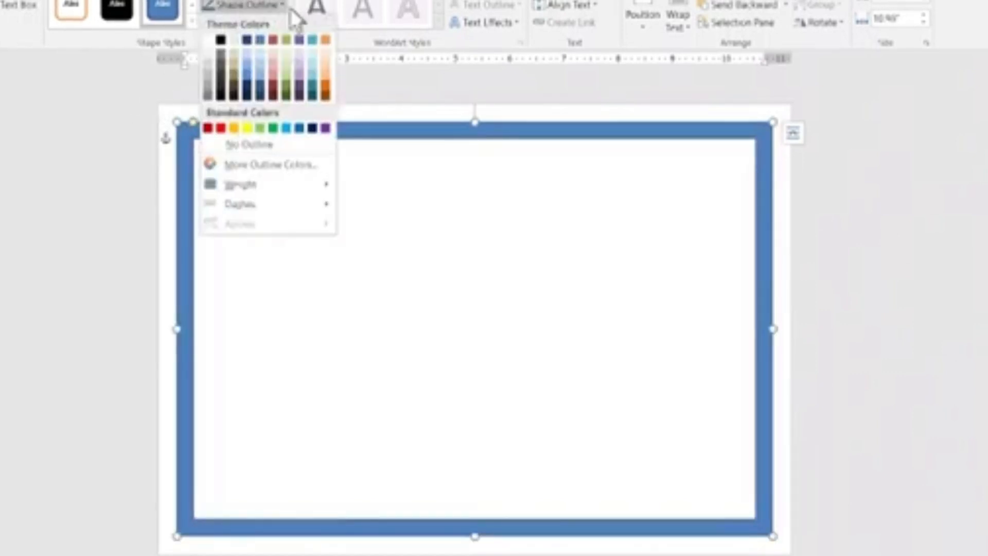
pyautogui.click(247, 145)
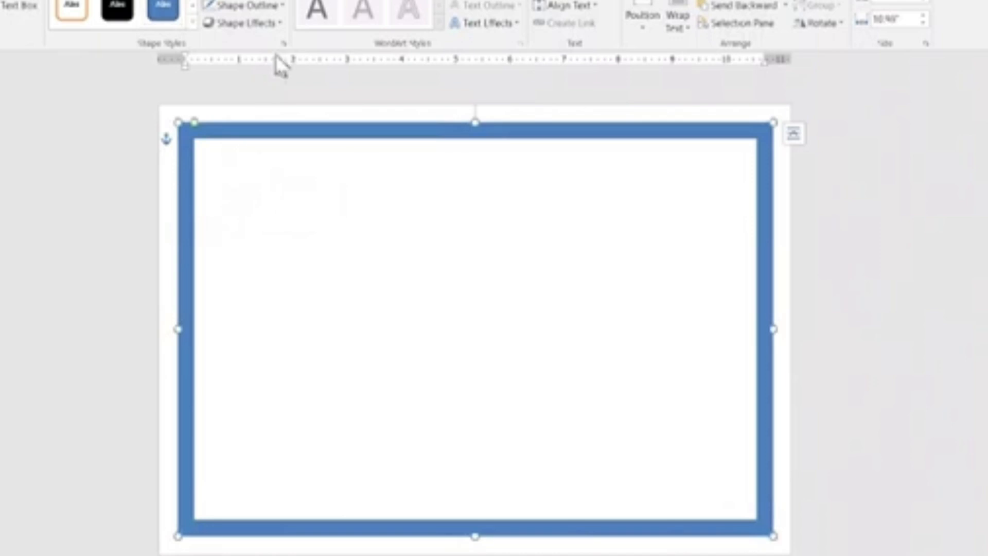
# Fill the frame with the local picture file wallpapersden.com_simple-red-texture-pattern_1920x1080.
pyautogui.click(236, 4)
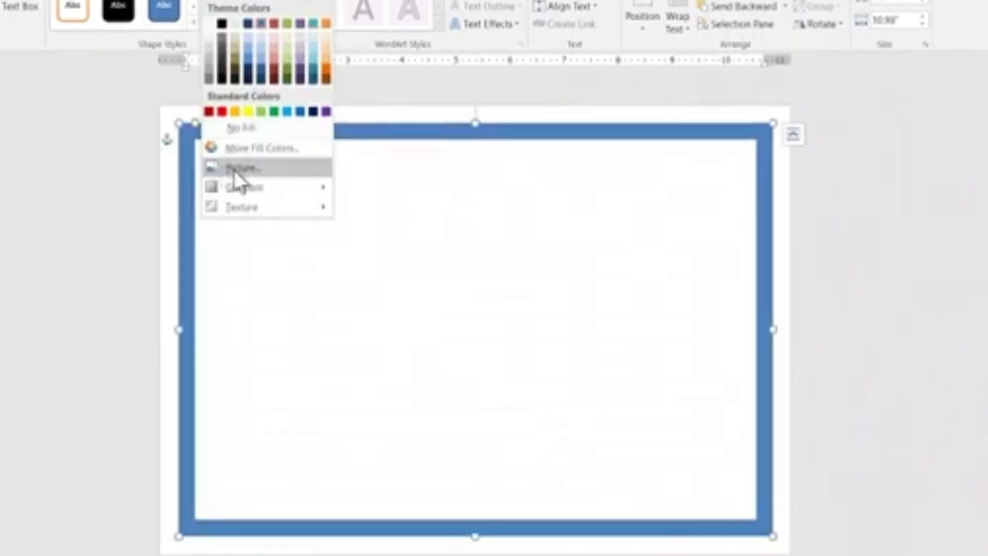
pyautogui.click(290, 169)
pyautogui.click(476, 303)
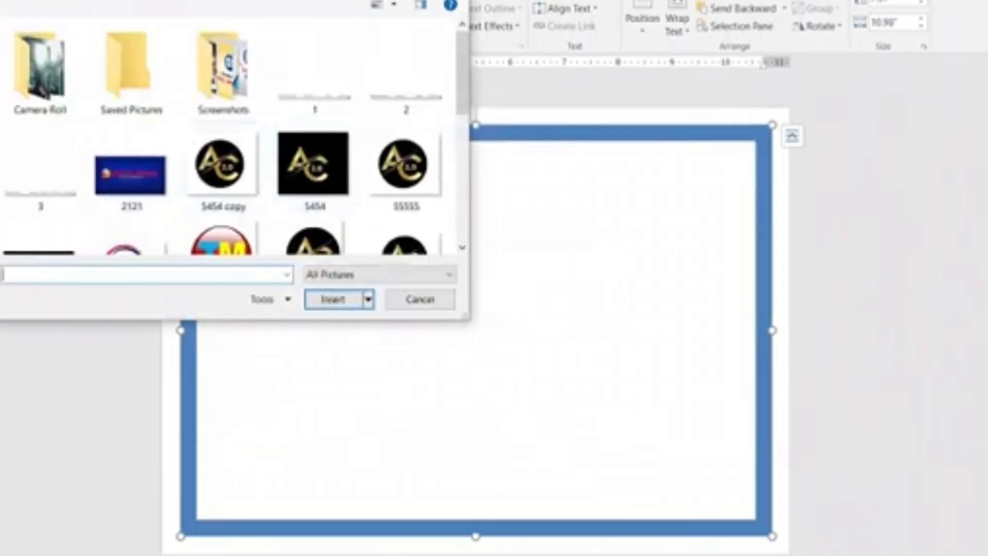
pyautogui.click(0, 108)
pyautogui.scroll(-3, 278, 132)
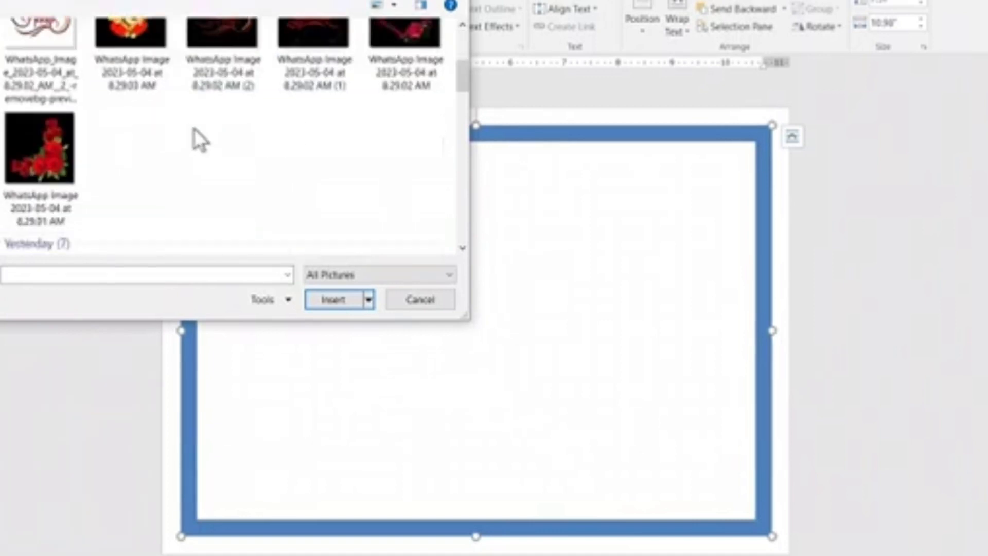
pyautogui.scroll(-15, 193, 128)
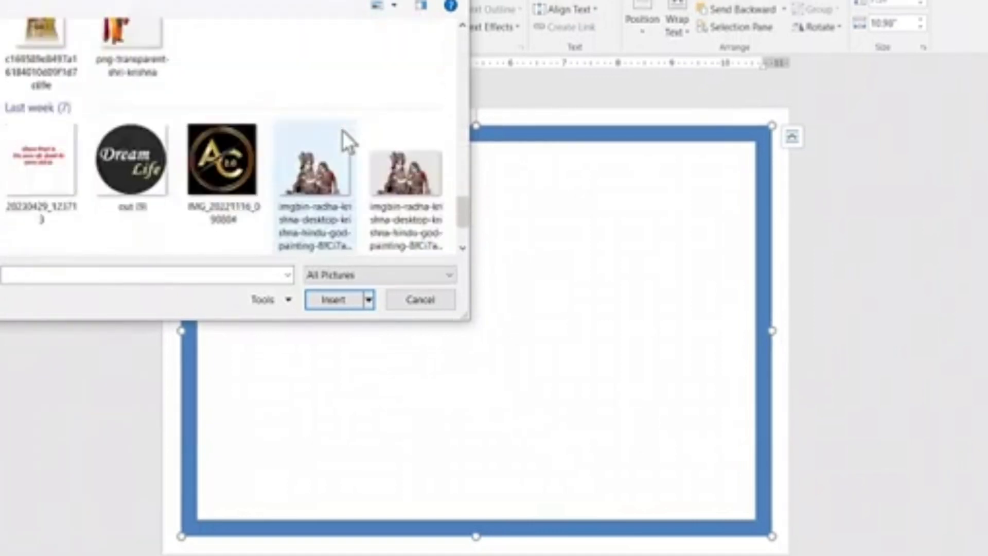
pyautogui.scroll(-3, 206, 137)
pyautogui.doubleClick(155, 188)
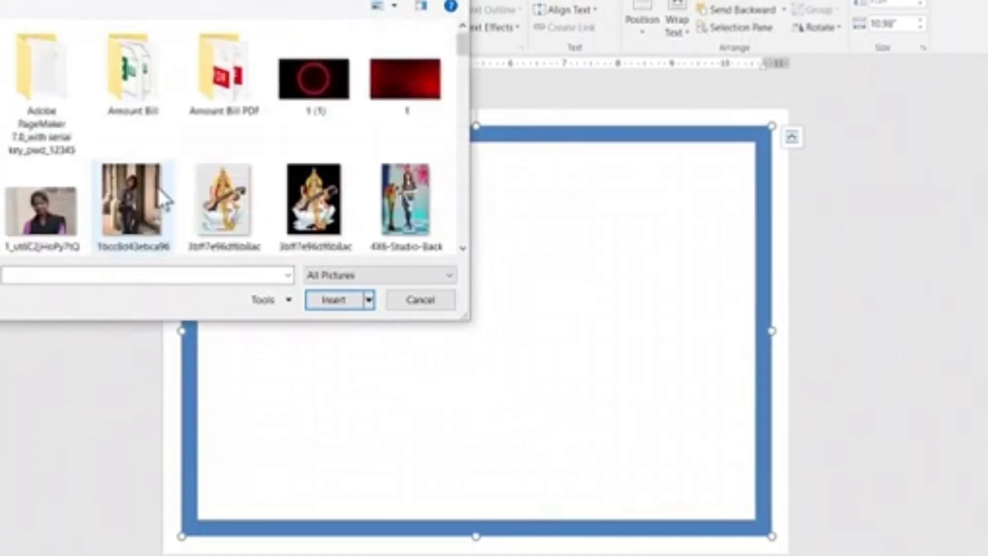
pyautogui.scroll(-5, 195, 136)
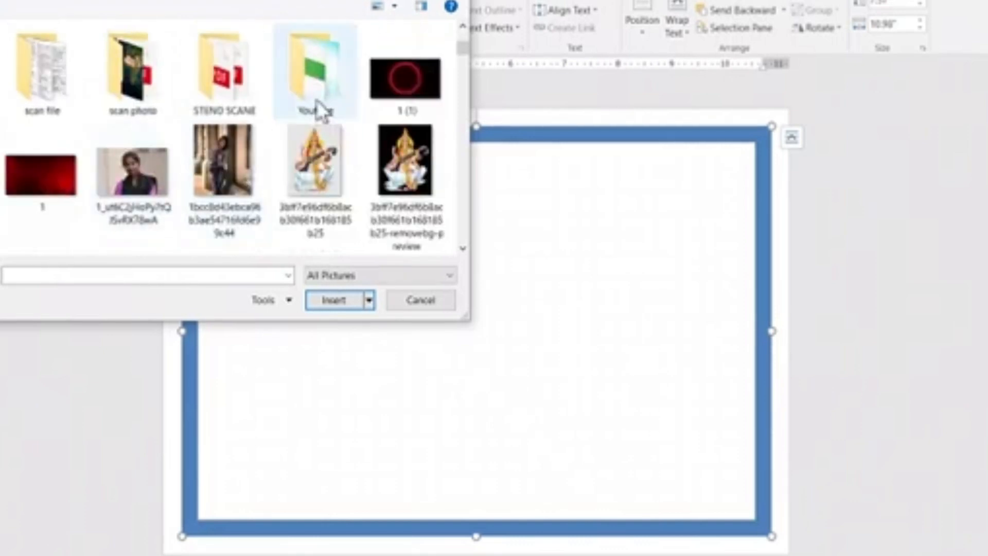
pyautogui.scroll(-5, 275, 99)
pyautogui.scroll(6, 275, 103)
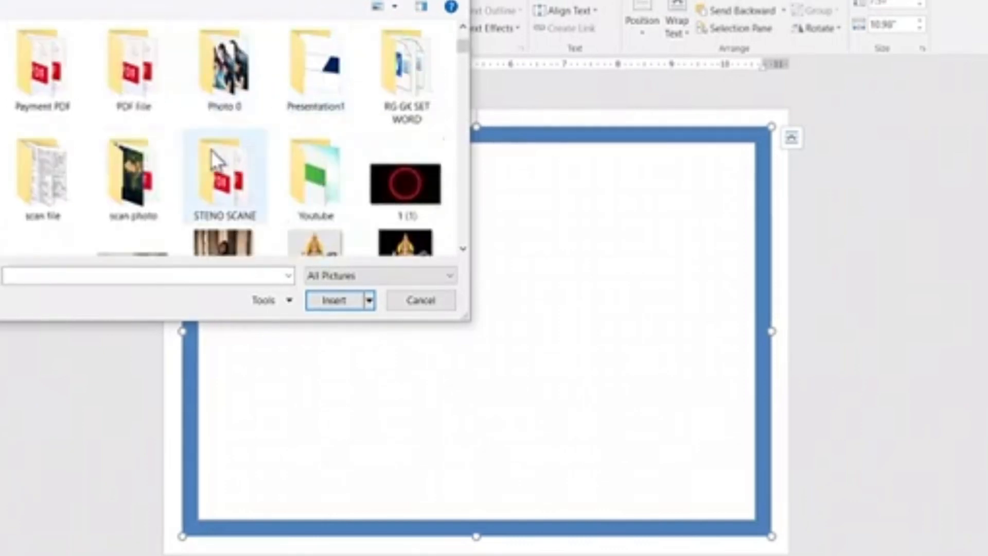
pyautogui.scroll(-10, 242, 154)
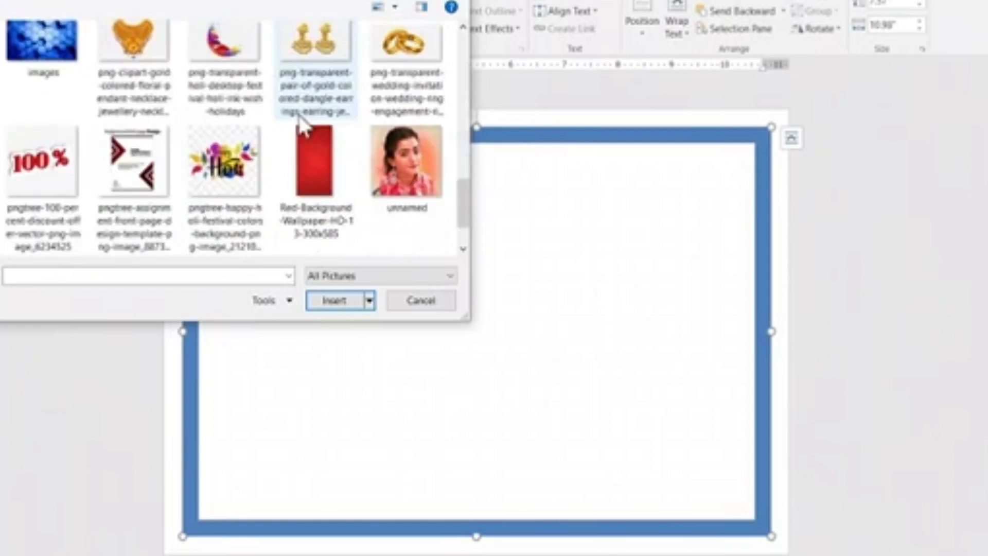
pyautogui.scroll(-3, 303, 123)
pyautogui.click(57, 180)
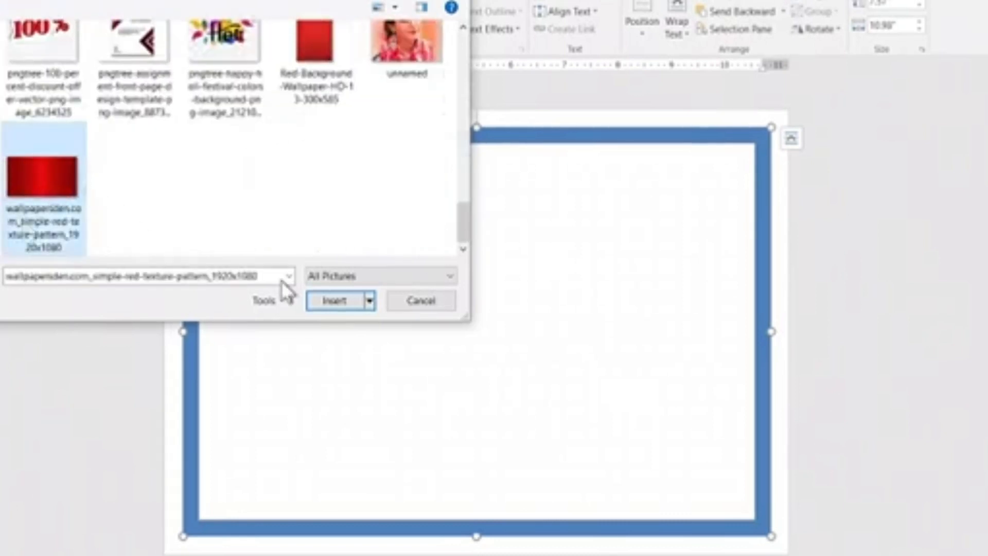
pyautogui.click(339, 302)
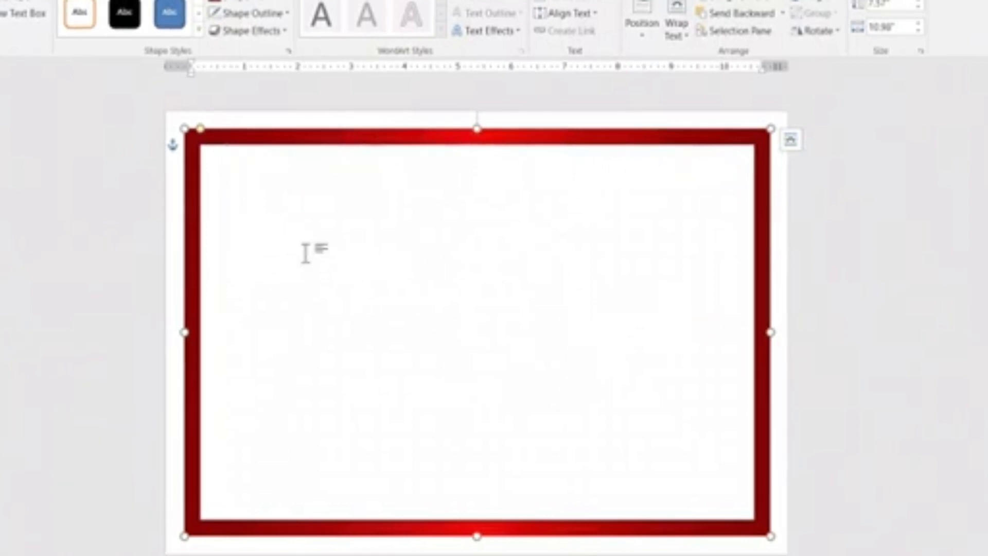
pyautogui.click(247, 2)
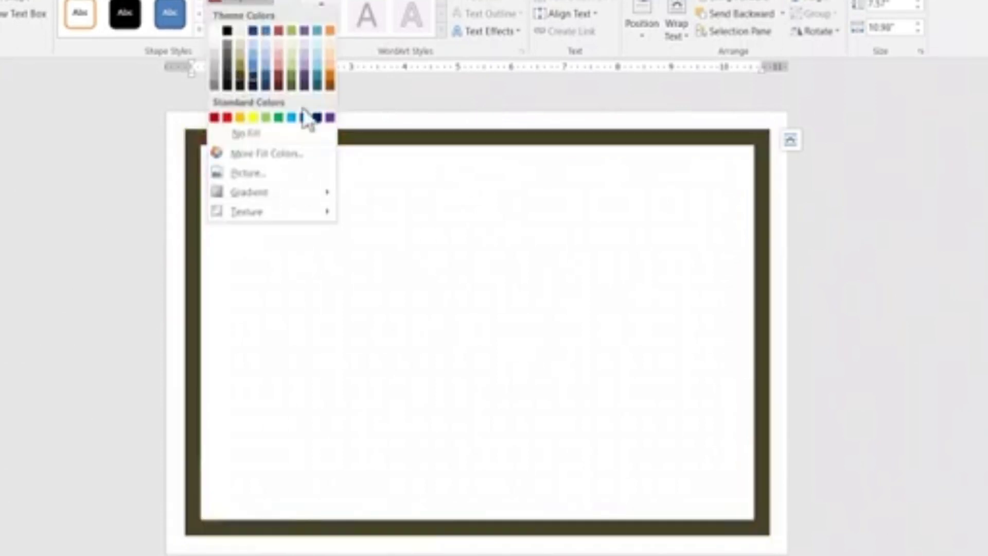
pyautogui.click(434, 290)
pyautogui.click(353, 269)
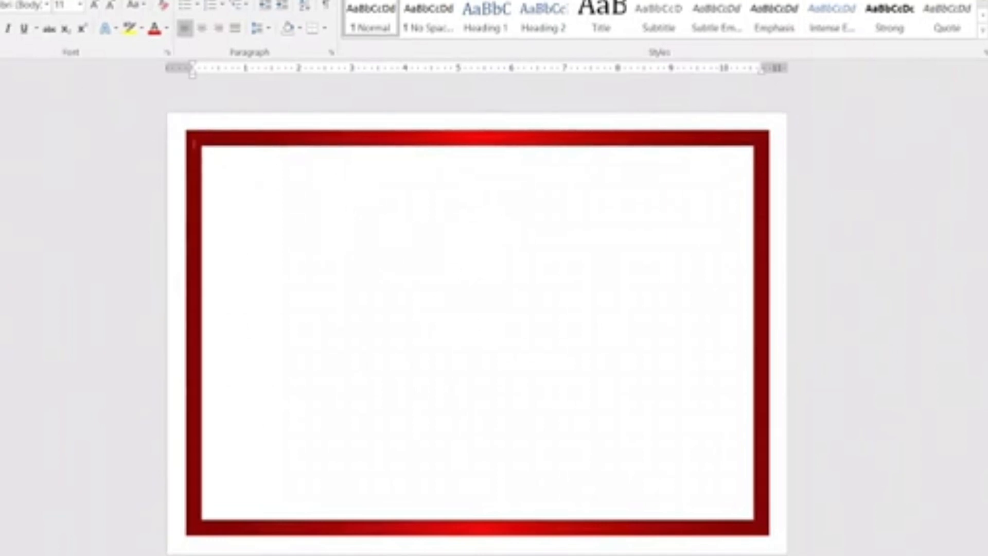
# Insert the transparent-background शुभ विवाह calligraphy picture from the computer's files.
pyautogui.click(2, 0)
pyautogui.click(21, 22)
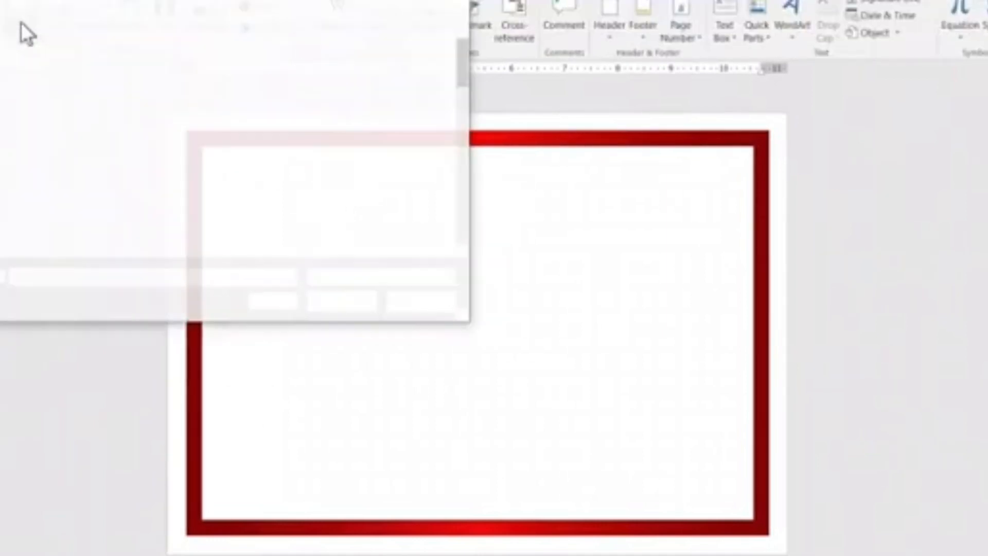
pyautogui.click(1, 124)
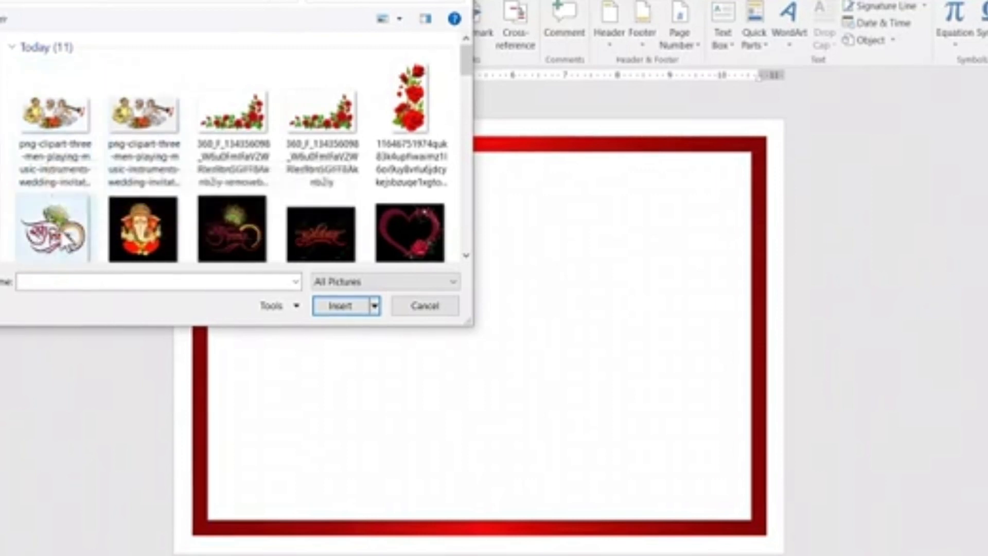
pyautogui.click(54, 229)
pyautogui.click(349, 307)
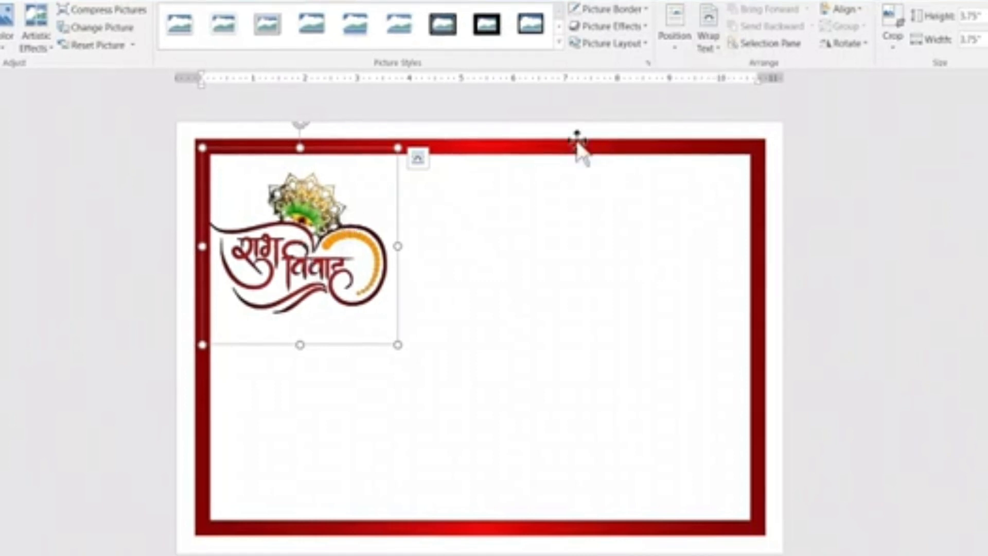
# Set the शुभ विवाह picture's text wrapping to In Front of Text and move it to the card's upper center.
pyautogui.click(720, 27)
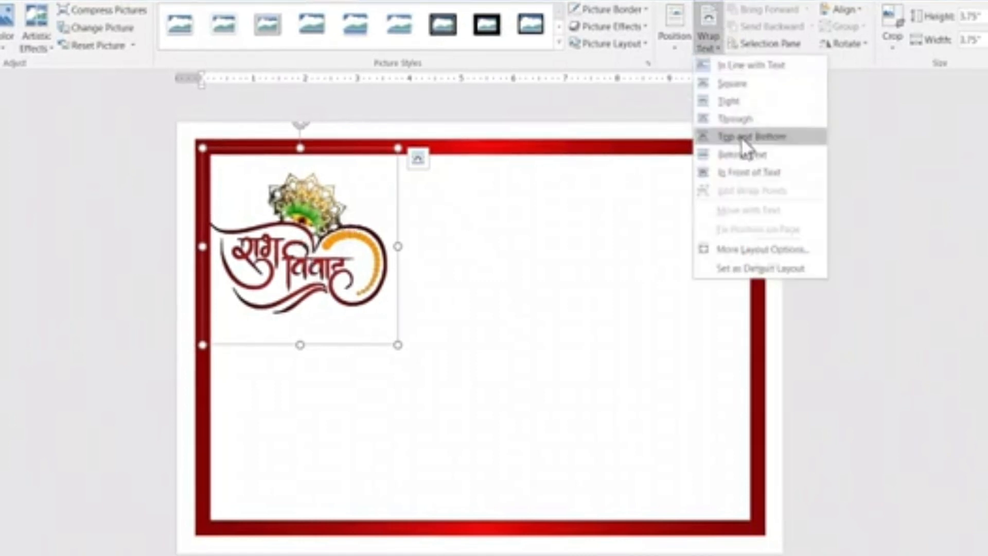
pyautogui.click(749, 173)
pyautogui.moveTo(306, 270); pyautogui.dragTo(469, 254)
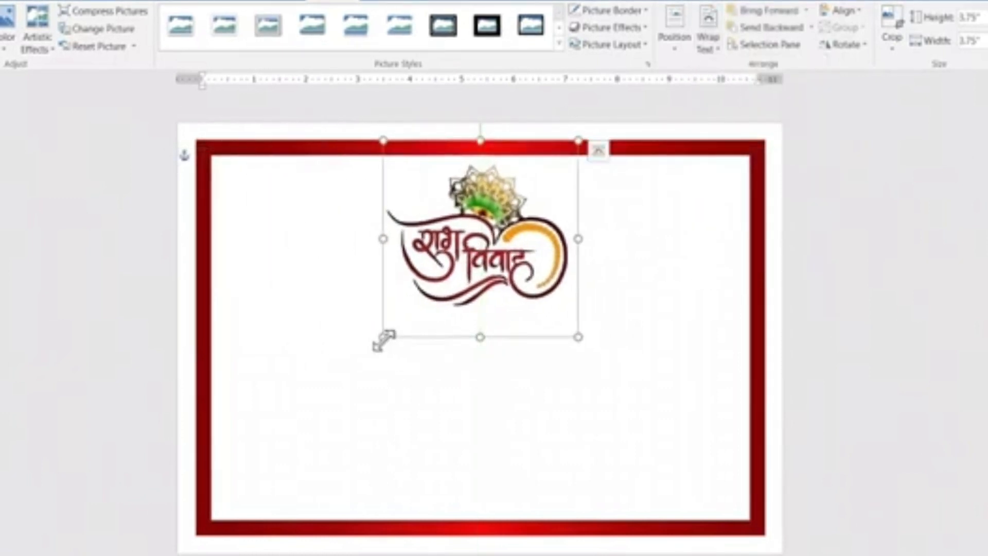
# Shrink the शुभ विवाह picture proportionally and place it centered just below the frame's upper border.
pyautogui.moveTo(384, 340); pyautogui.dragTo(435, 310)
pyautogui.moveTo(487, 231); pyautogui.dragTo(470, 257)
pyautogui.moveTo(398, 308); pyautogui.dragTo(417, 289)
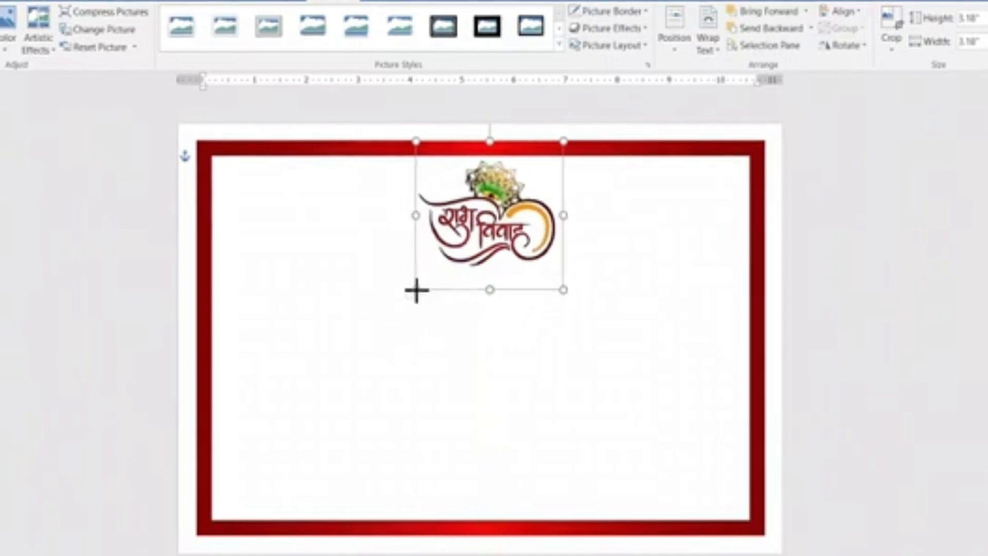
# Move the शुभ विवाह picture slightly to the left so it sits centered under the frame's upper border.
pyautogui.moveTo(479, 239); pyautogui.dragTo(471, 239)
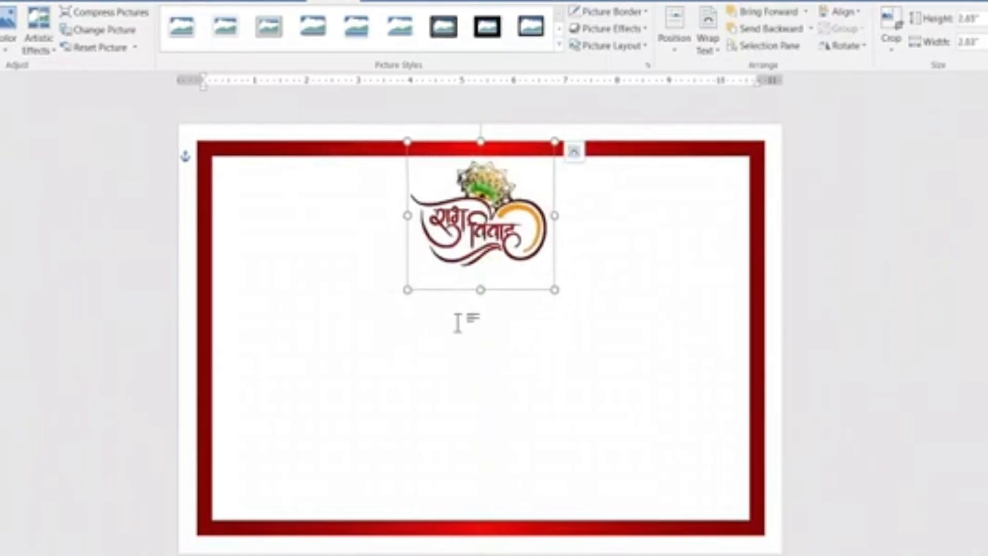
pyautogui.click(460, 334)
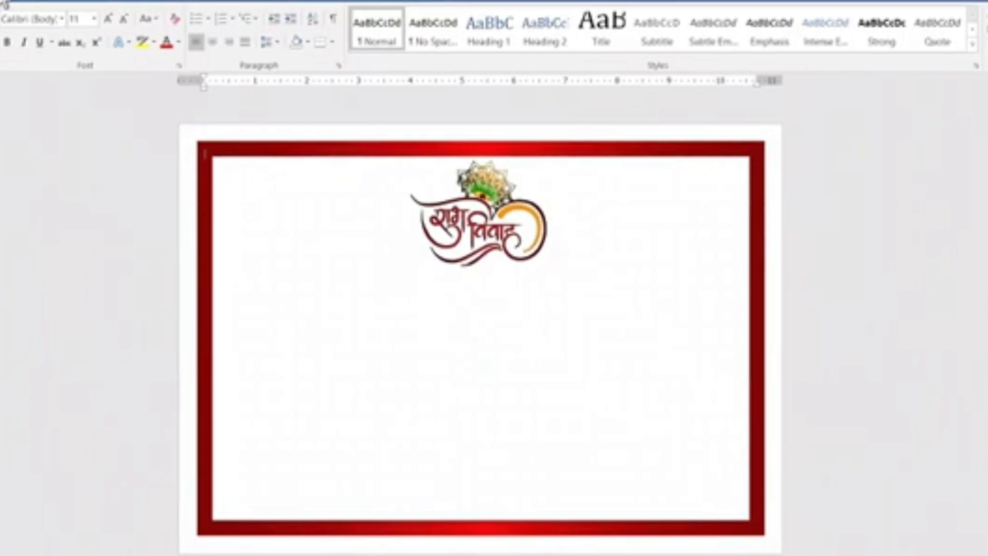
# Insert the transparent-background rose corner picture from Downloads, wrap it In Front of Text and move it inside the frame's upper-left area.
pyautogui.click(5, 4)
pyautogui.click(37, 28)
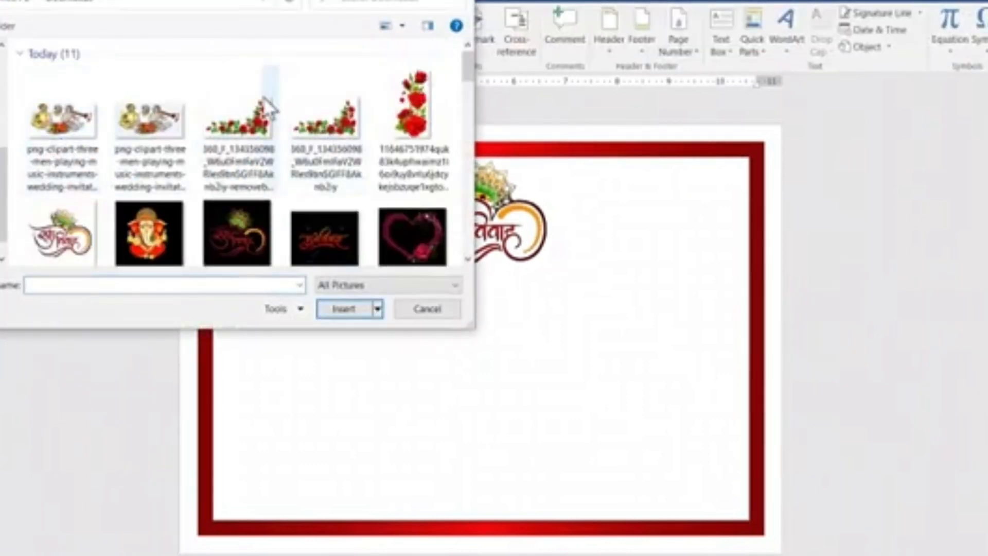
pyautogui.click(241, 124)
pyautogui.click(345, 309)
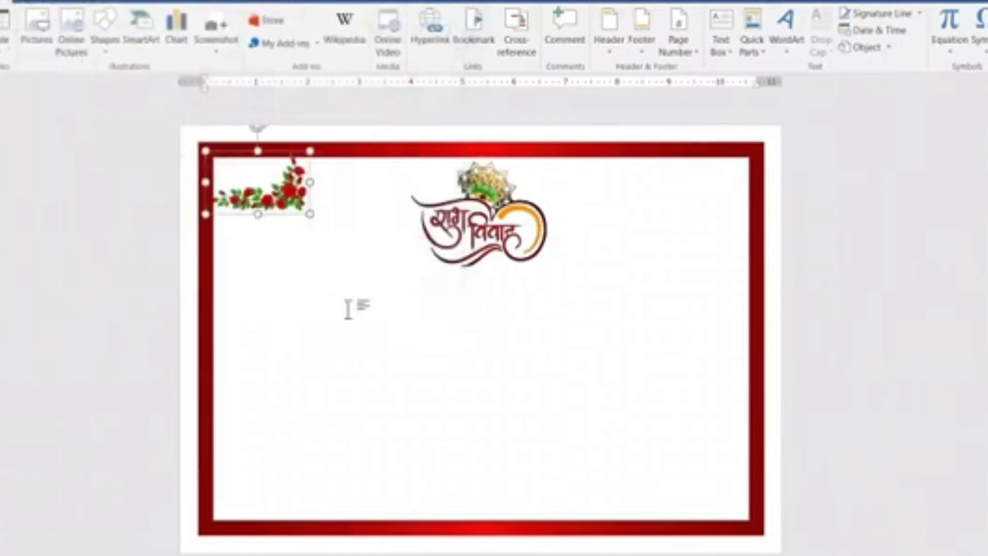
pyautogui.click(706, 39)
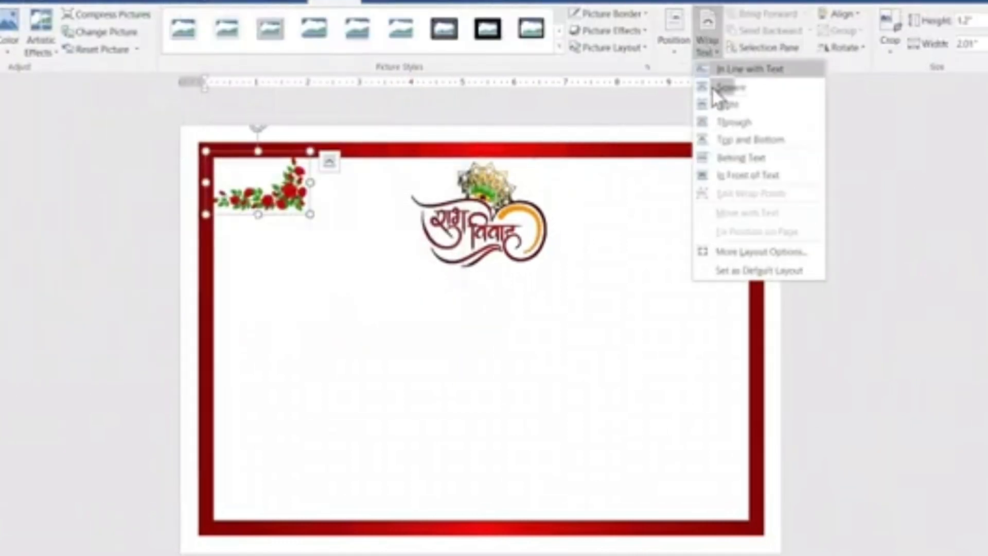
pyautogui.click(737, 180)
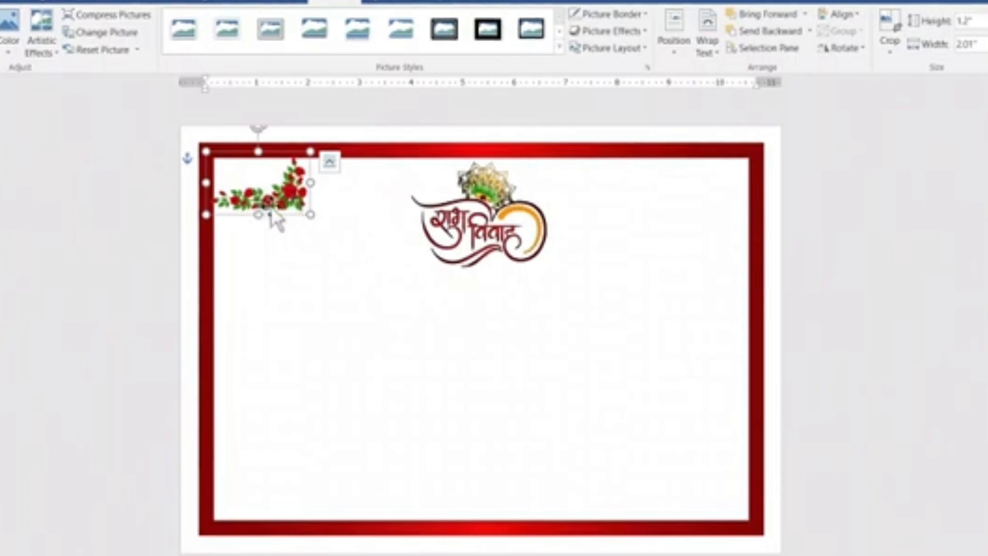
pyautogui.moveTo(265, 206); pyautogui.dragTo(289, 231)
# Flip the rose picture horizontally, rotate it right 90° and enlarge it proportionally to about 1.96" by 3.28".
pyautogui.click(852, 54)
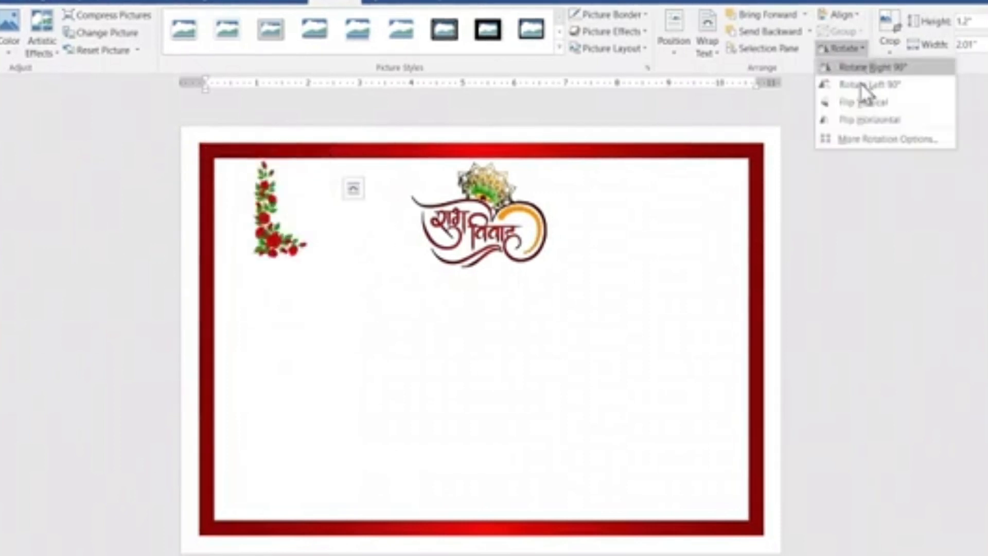
pyautogui.click(862, 119)
pyautogui.click(823, 54)
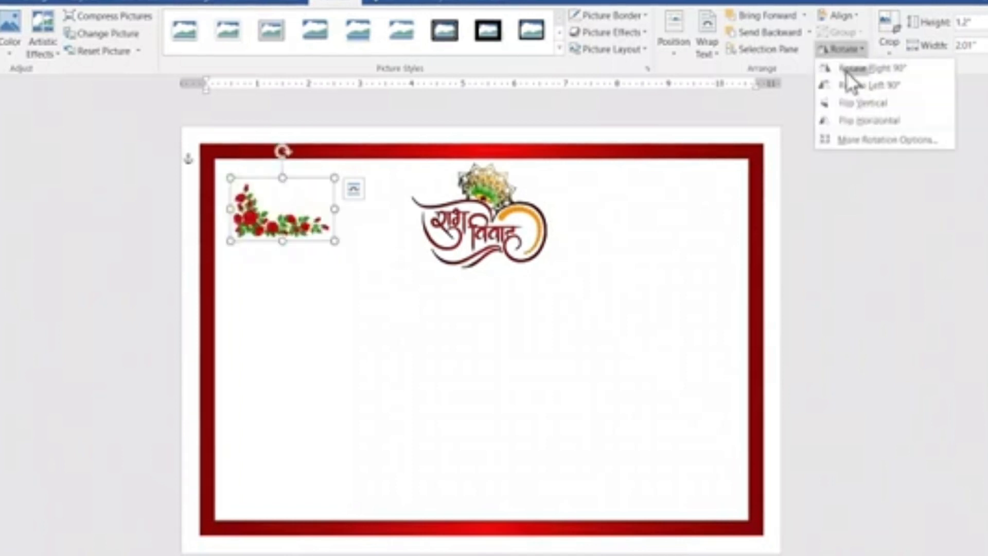
pyautogui.click(851, 84)
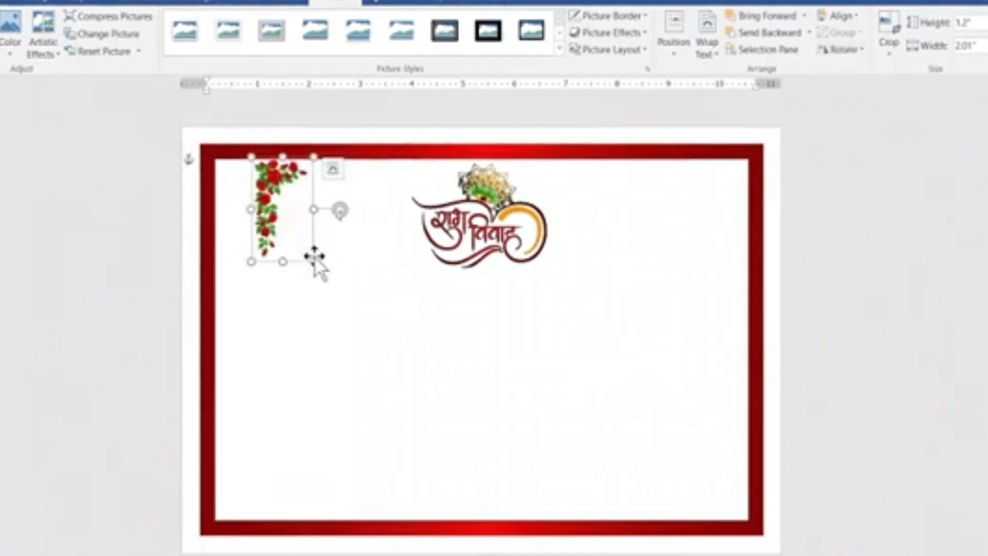
pyautogui.moveTo(313, 261); pyautogui.dragTo(353, 293)
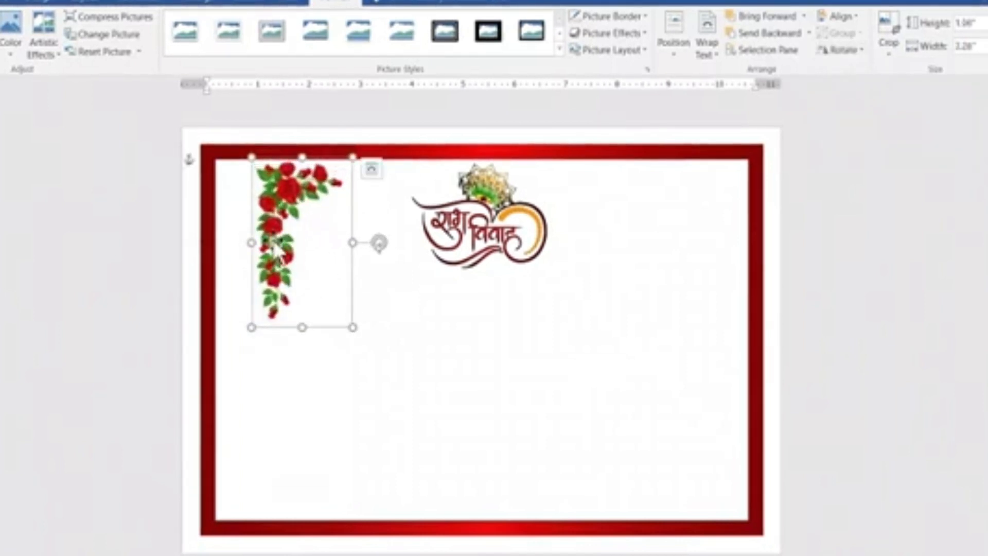
# Fit the rose picture into the frame's upper-left corner and place a vertically flipped copy in the lower-left corner.
pyautogui.moveTo(277, 241); pyautogui.dragTo(252, 360)
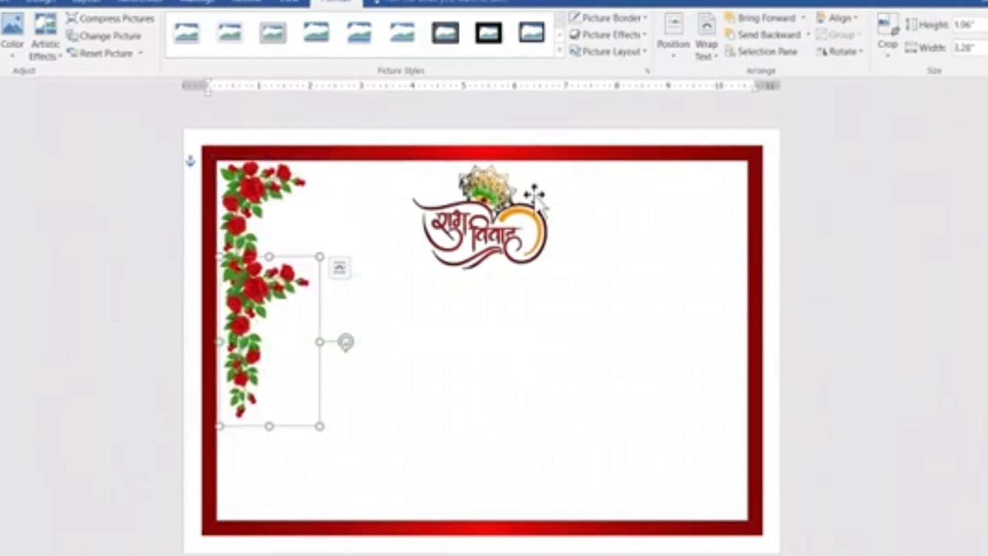
pyautogui.click(839, 51)
pyautogui.click(849, 104)
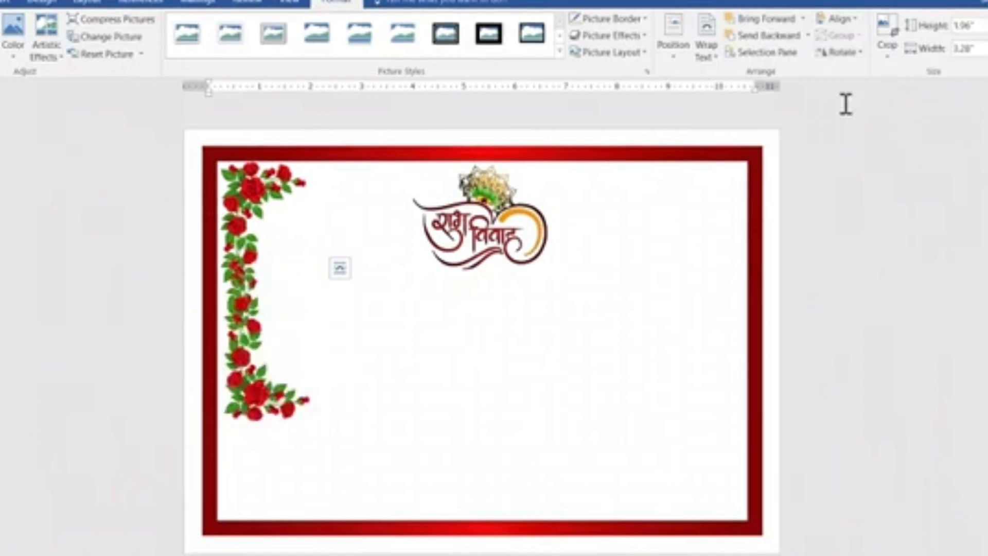
pyautogui.moveTo(248, 357); pyautogui.dragTo(251, 453)
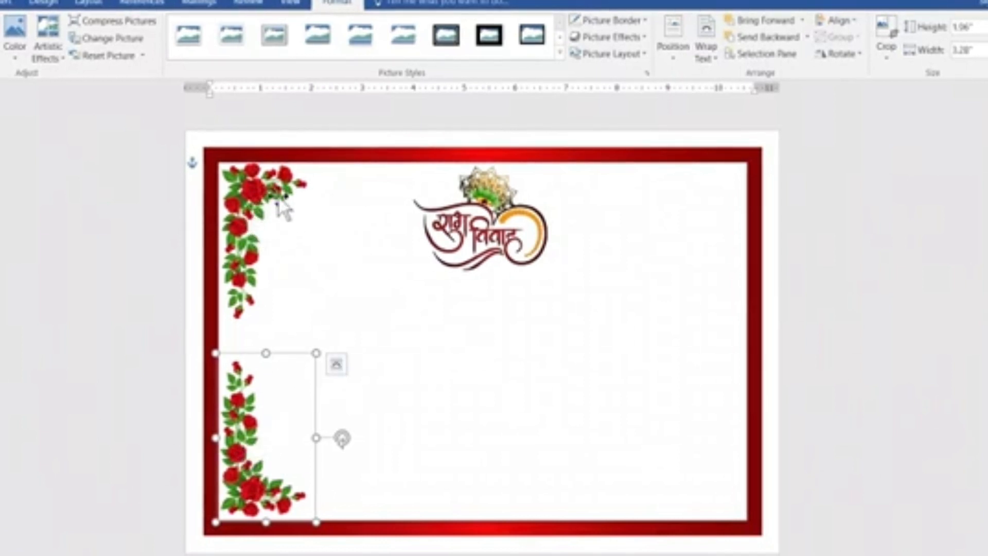
# Group the upper-left and lower-left rose pictures into one object.
pyautogui.keyDown('ctrl'); pyautogui.click(257, 212); pyautogui.keyUp('ctrl')
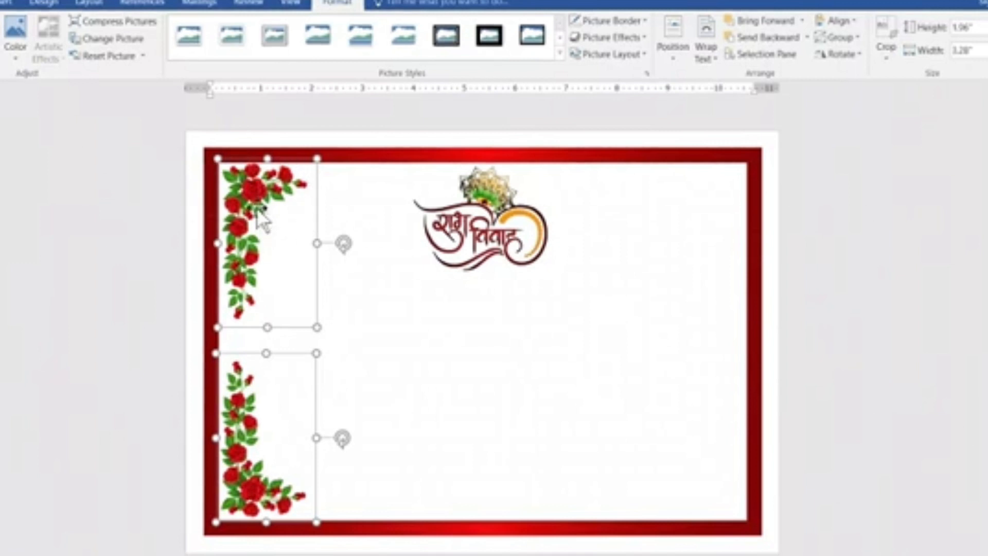
pyautogui.rightClick(260, 211)
pyautogui.moveTo(288, 293)
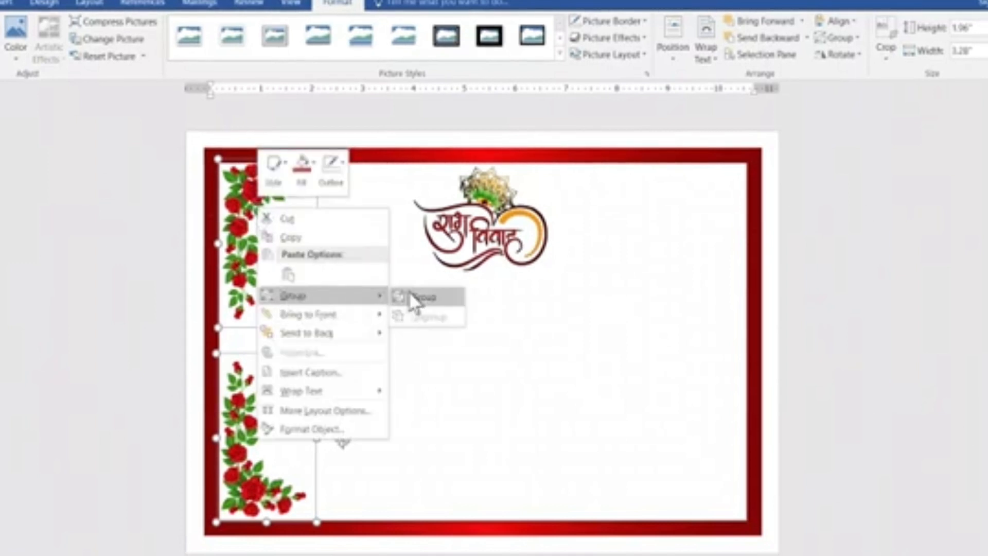
pyautogui.click(411, 292)
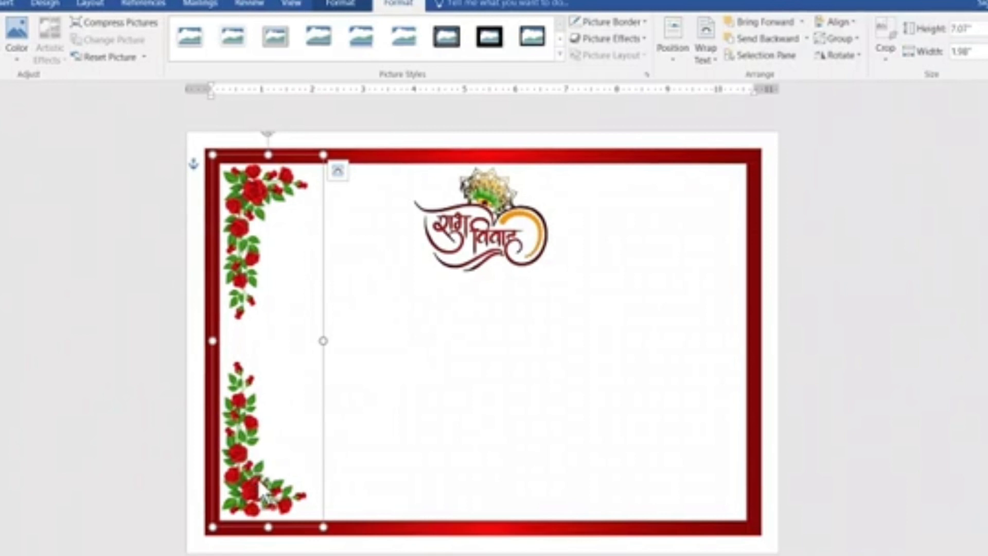
# Duplicate the rose group, flip the copy horizontally and move it to the right side of the card.
pyautogui.moveTo(260, 308); pyautogui.dragTo(522, 311)
pyautogui.click(837, 59)
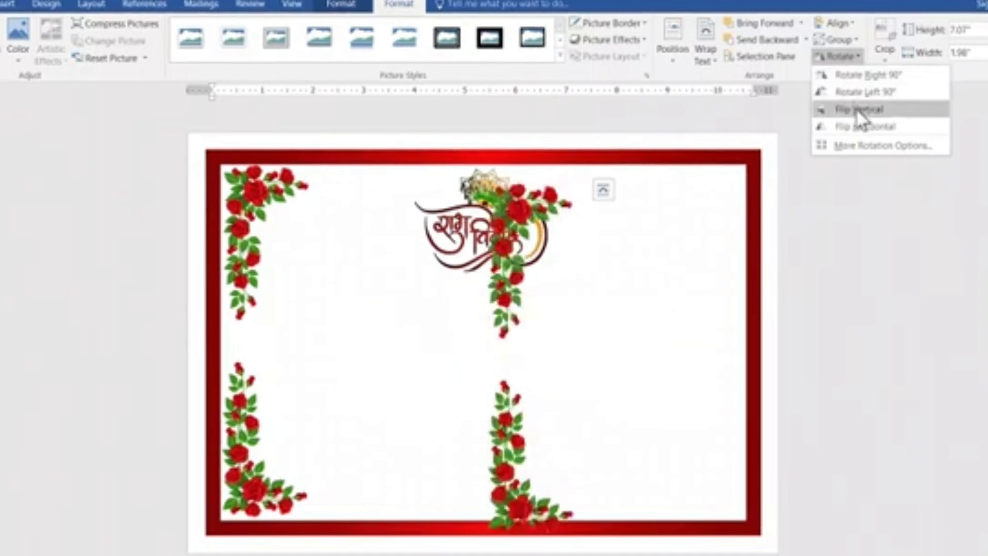
pyautogui.click(860, 126)
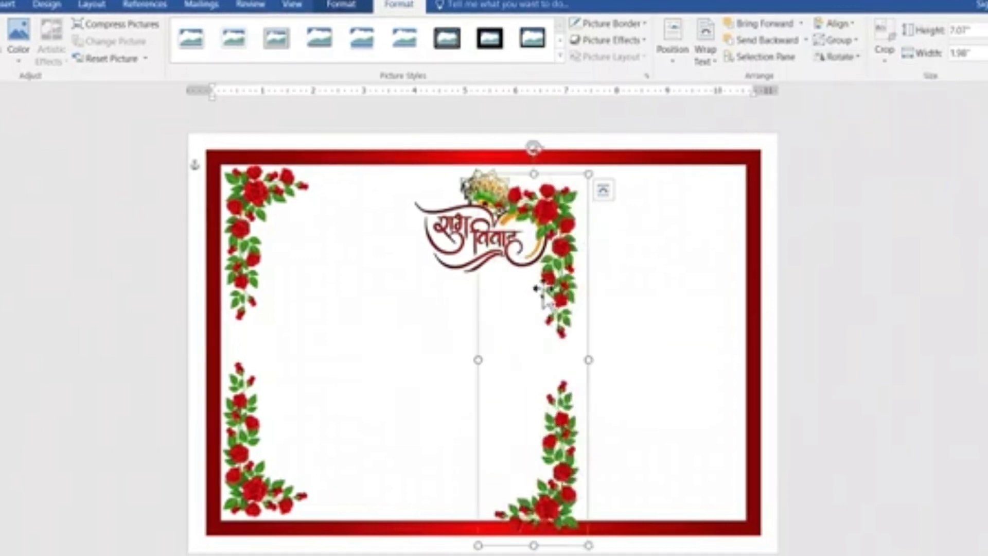
pyautogui.moveTo(535, 288); pyautogui.dragTo(715, 254)
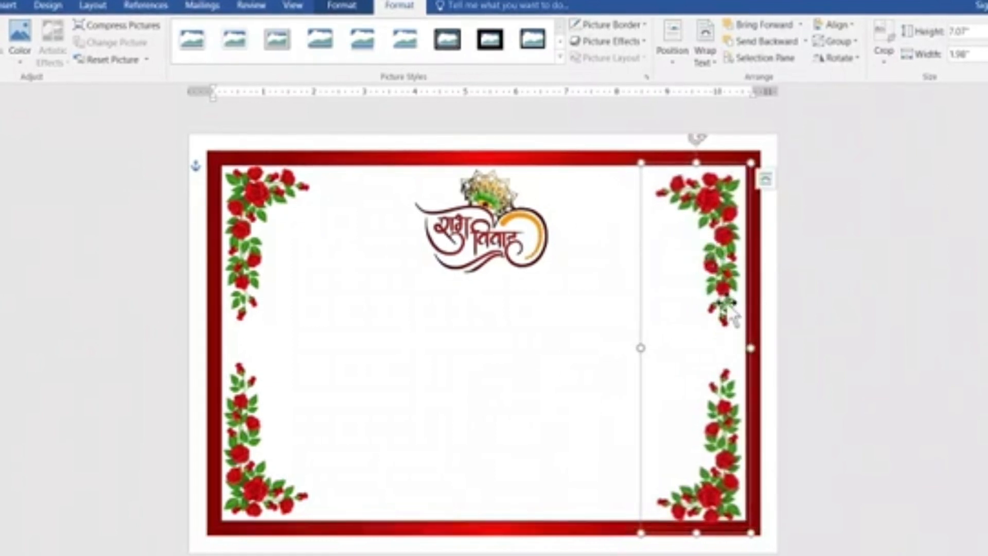
# Fine-tune the right rose group's position so it fits the frame's right corners and lines up with the left group.
pyautogui.moveTo(726, 300)
pyautogui.mouseDown()
pyautogui.moveTo(730, 288)
pyautogui.moveTo(735, 305)
pyautogui.mouseUp()
pyautogui.press('Down')
pyautogui.press('Down')
pyautogui.press('Down')
pyautogui.press('Down')
pyautogui.press('Down')
pyautogui.press('Down')
pyautogui.press('Down')
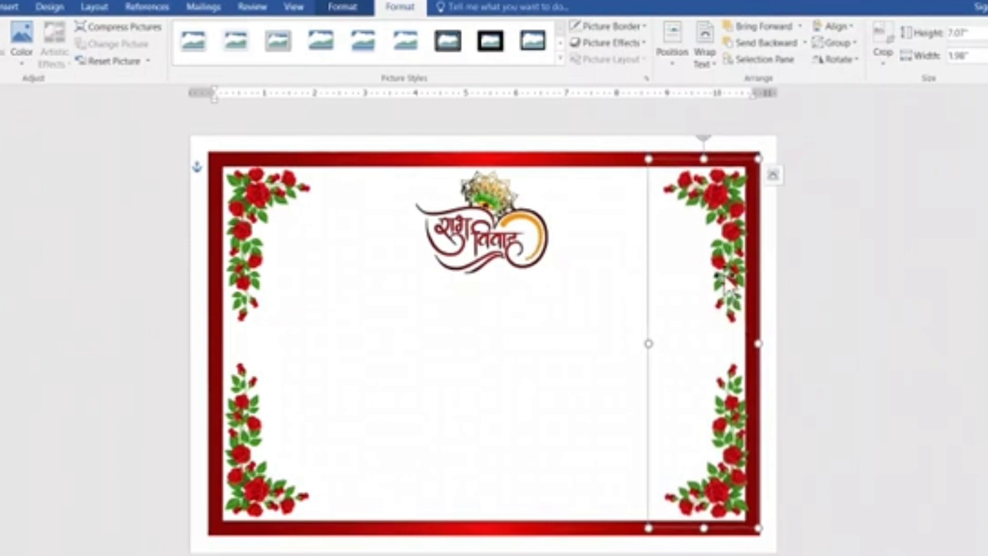
pyautogui.press('Left')
pyautogui.press('Left')
pyautogui.press('Left')
pyautogui.press('Left')
pyautogui.press('Left')
pyautogui.press('Left')
pyautogui.press('Left')
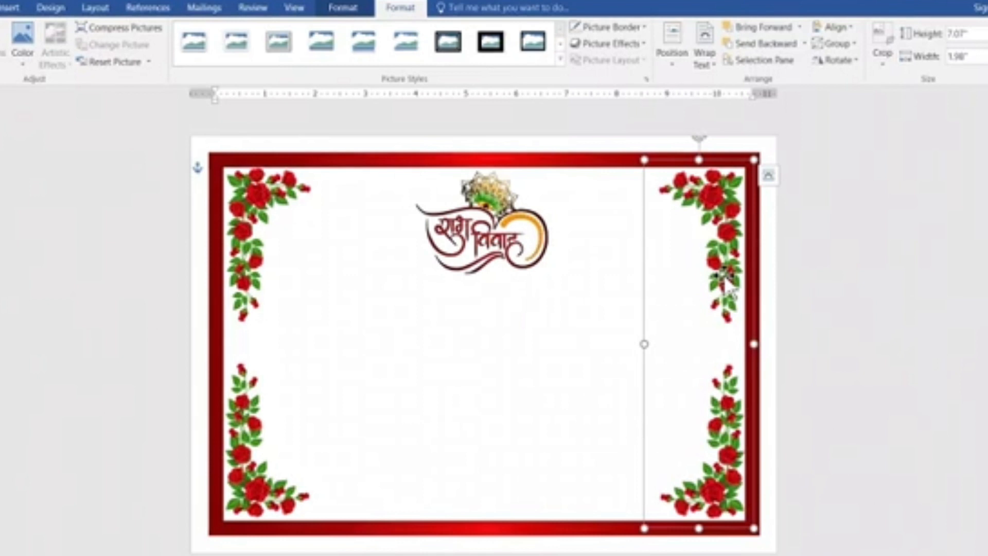
pyautogui.click(866, 327)
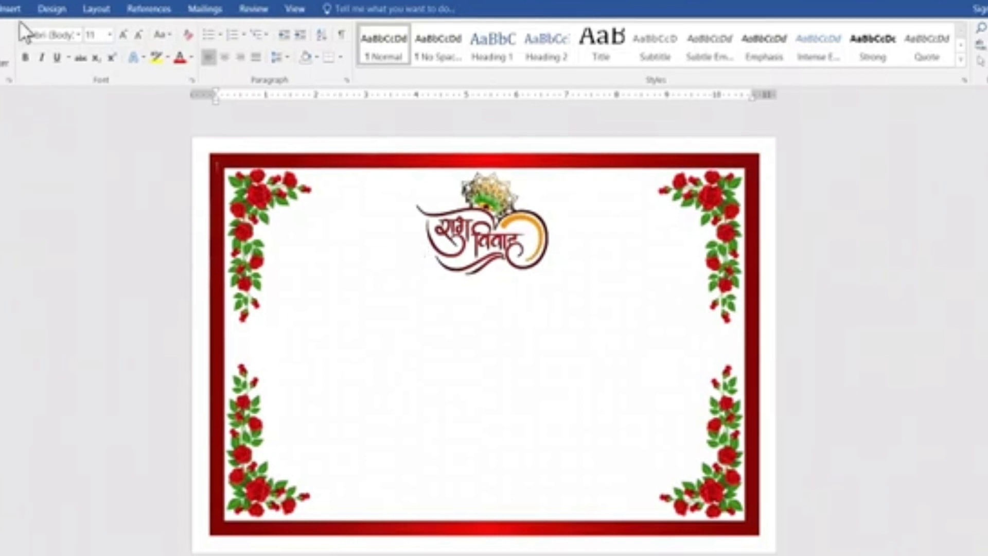
# Insert the heart-and-rose picture WhatsApp Image 2023-05-04 at 8.29.02 AM from the Downloads folder.
pyautogui.click(7, 12)
pyautogui.click(51, 55)
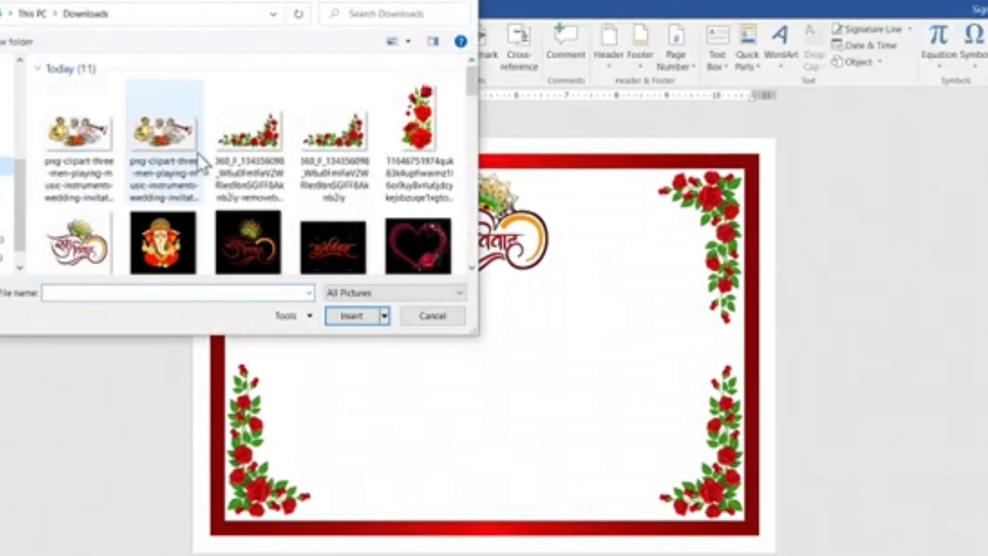
pyautogui.scroll(-4, 199, 159)
pyautogui.scroll(2, 267, 147)
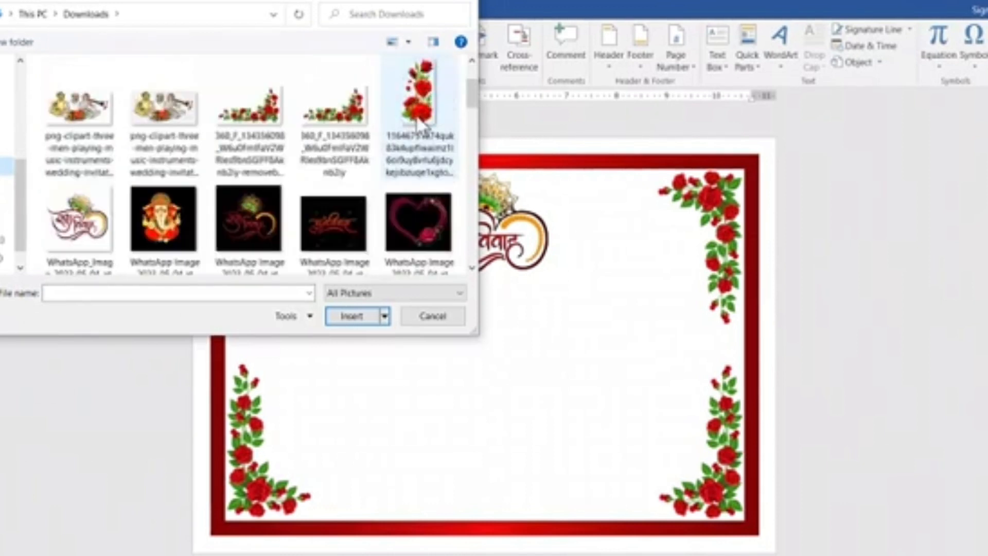
pyautogui.click(421, 217)
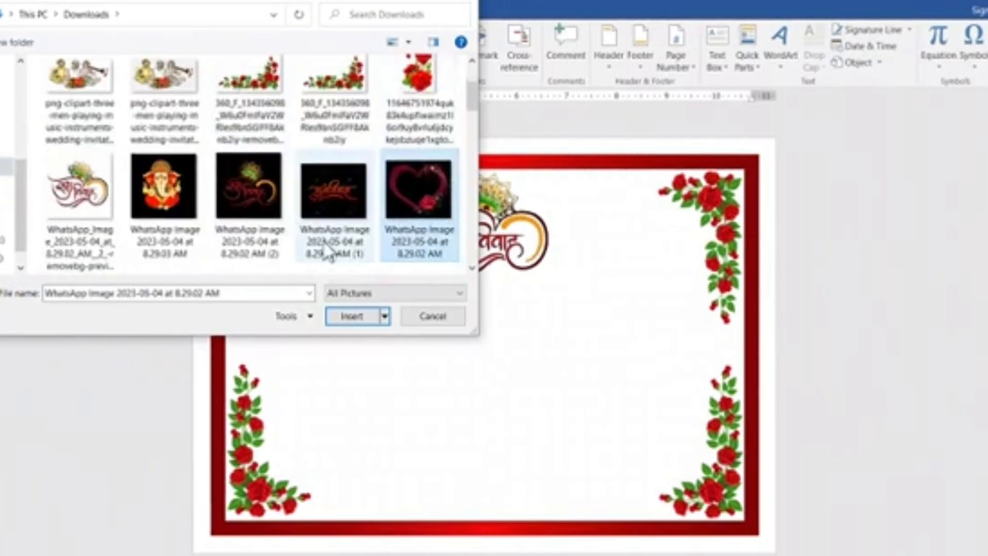
pyautogui.click(352, 316)
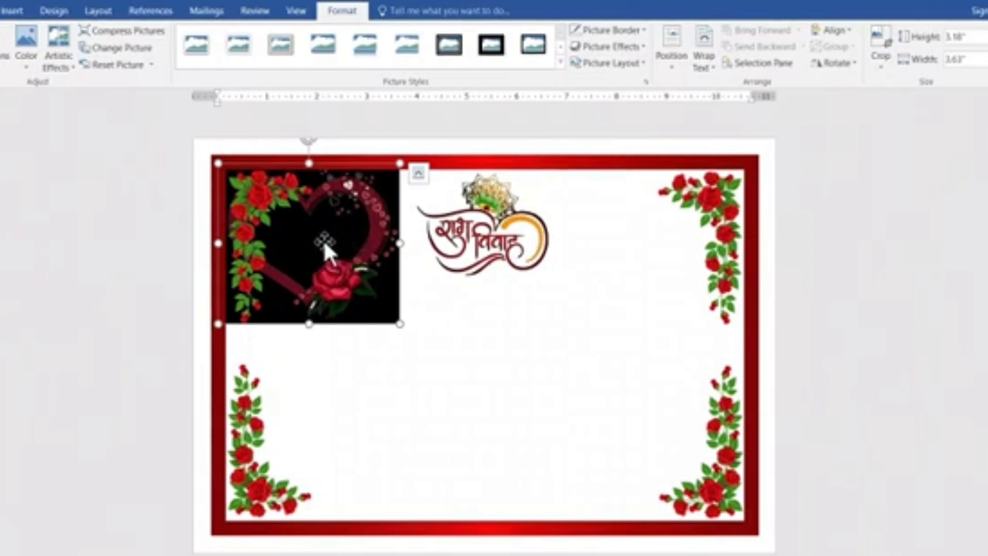
# Set the heart picture's text wrapping to In Front of Text and move it to the card's left-center, below the title.
pyautogui.moveTo(322, 239); pyautogui.dragTo(330, 264)
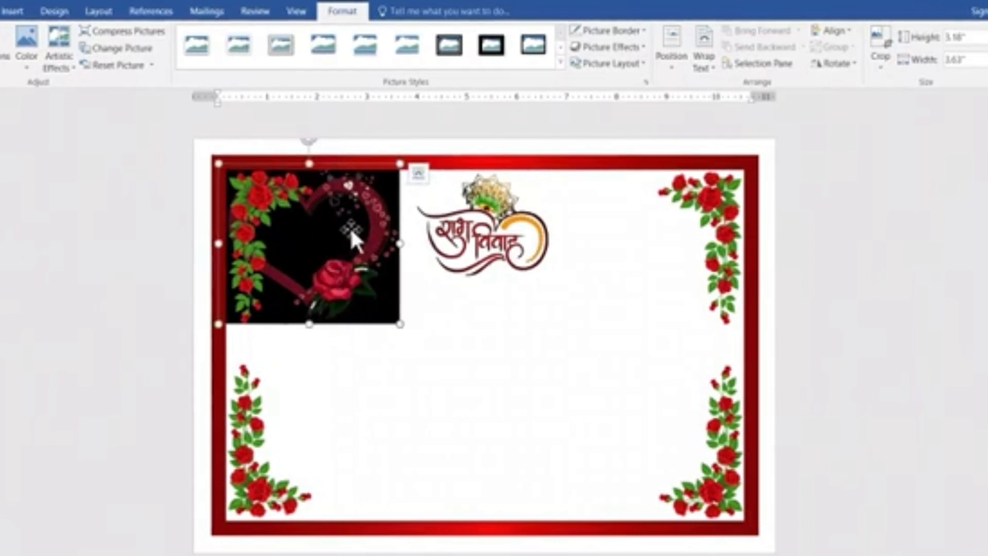
pyautogui.click(704, 49)
pyautogui.click(746, 181)
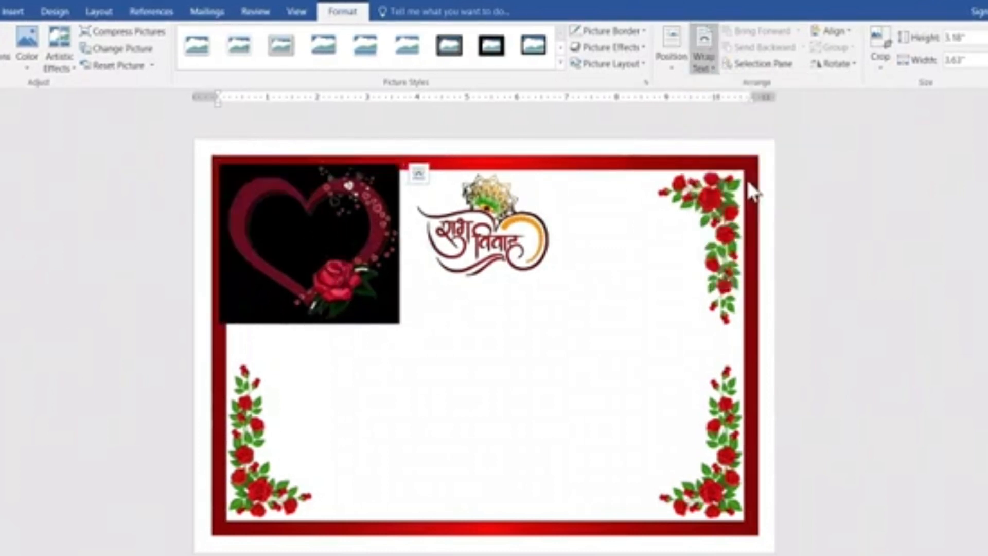
pyautogui.moveTo(295, 262); pyautogui.dragTo(375, 364)
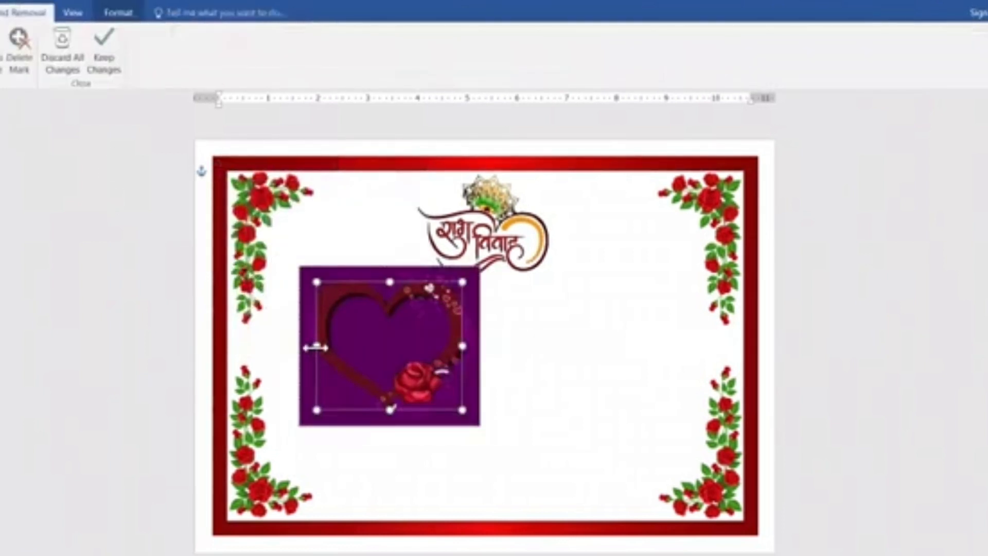
# Remove the heart picture's black background, extending the kept area around the whole heart and rose, and shift the picture slightly up and left.
pyautogui.moveTo(316, 346); pyautogui.dragTo(307, 349)
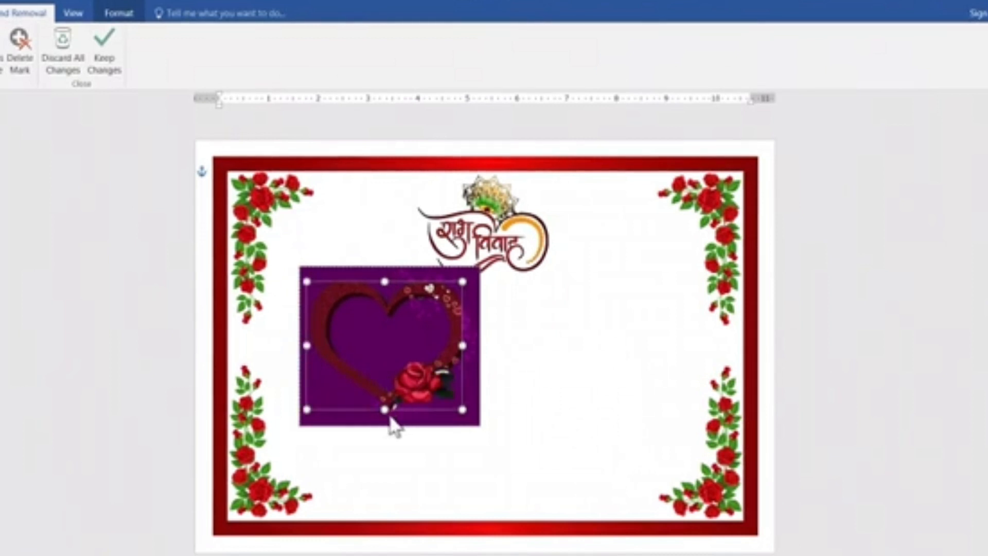
pyautogui.moveTo(386, 423); pyautogui.dragTo(384, 420)
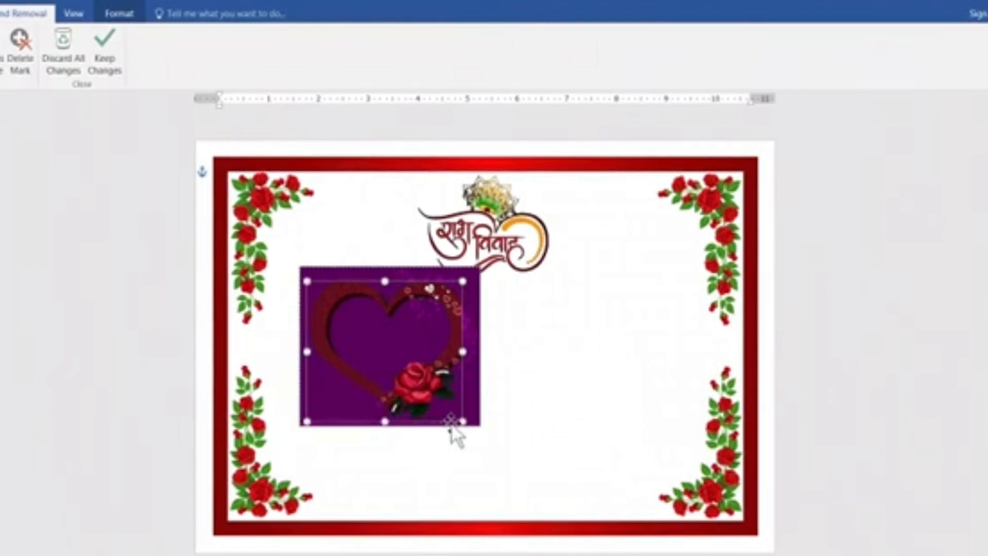
pyautogui.moveTo(463, 352); pyautogui.dragTo(478, 353)
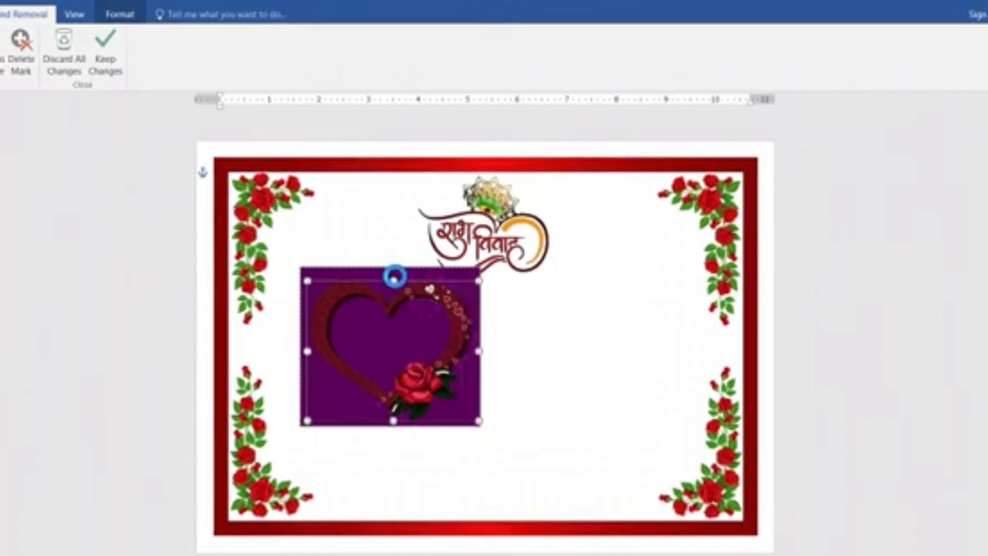
pyautogui.moveTo(394, 278); pyautogui.dragTo(393, 276)
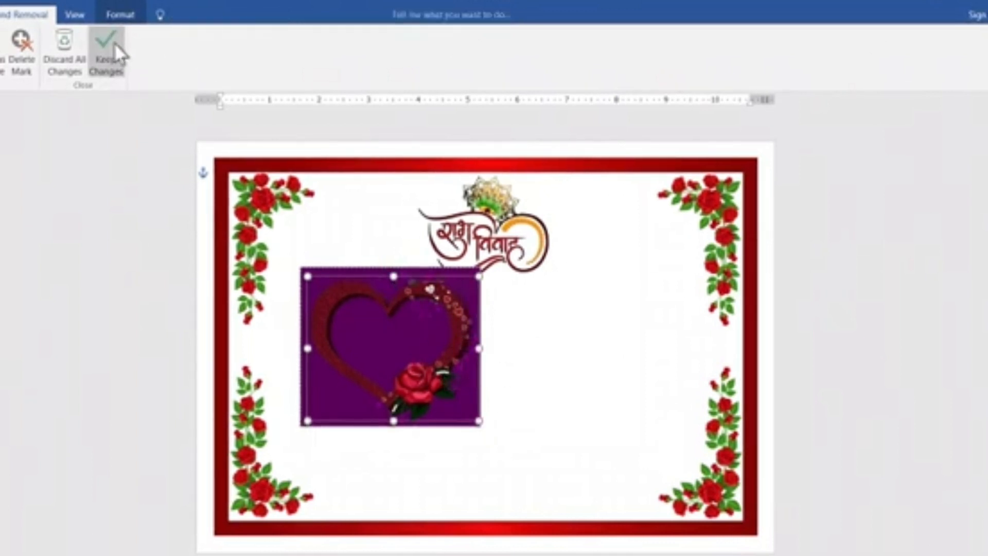
pyautogui.click(113, 43)
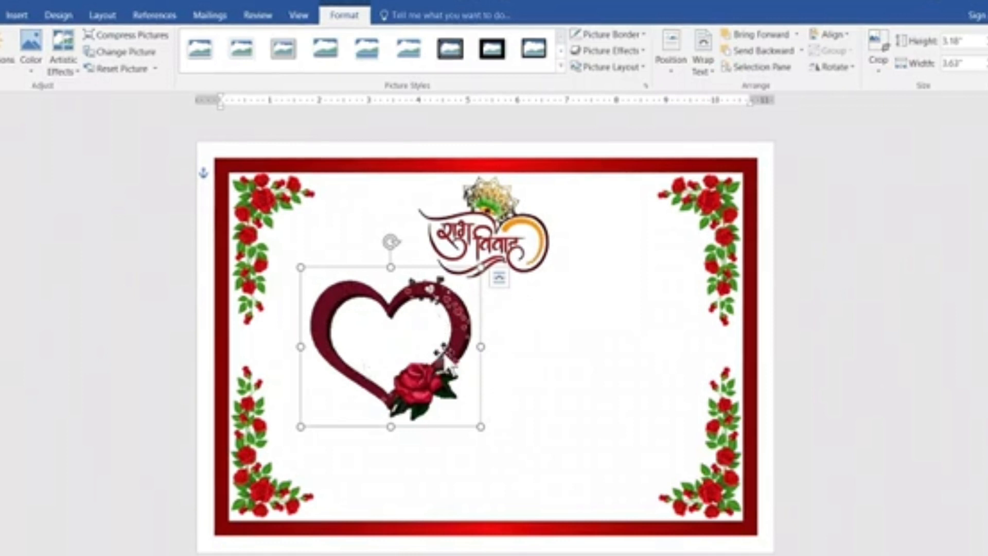
pyautogui.moveTo(443, 354); pyautogui.dragTo(429, 348)
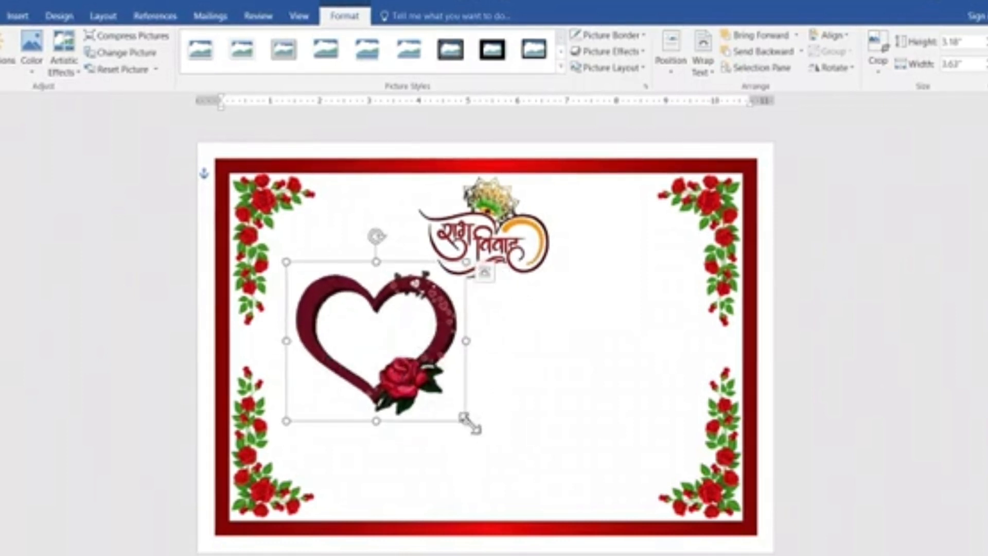
# Enlarge the heart picture to about 3.52 by 4.01 inches and place a duplicate of it lower on the card's right side.
pyautogui.moveTo(466, 419); pyautogui.dragTo(483, 436)
pyautogui.moveTo(435, 375); pyautogui.dragTo(642, 420)
pyautogui.hotkey('ctrl', 'd')
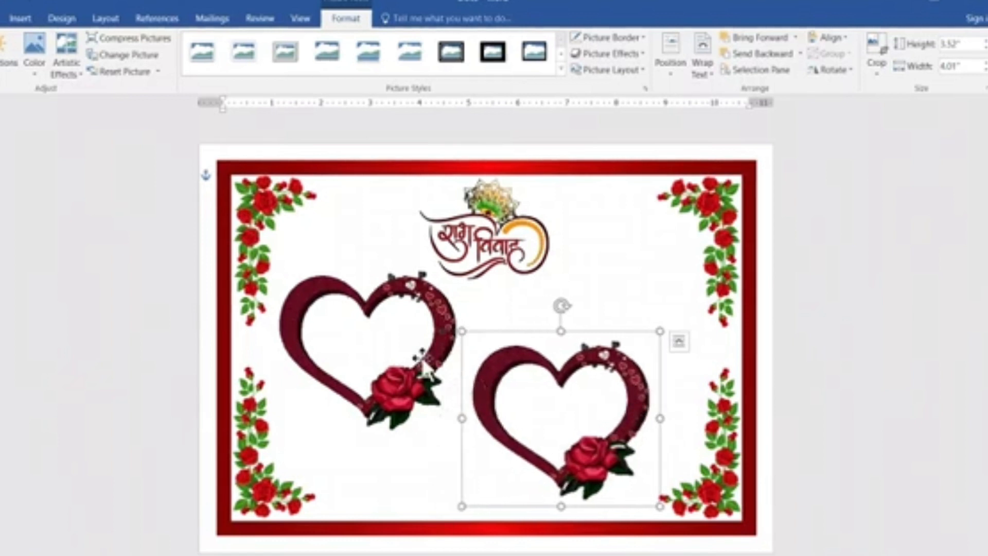
# Nudge the original heart slightly right and the duplicate heart slightly up and left so the pair sits closer together diagonally.
pyautogui.click(419, 355)
pyautogui.moveTo(419, 355); pyautogui.dragTo(428, 353)
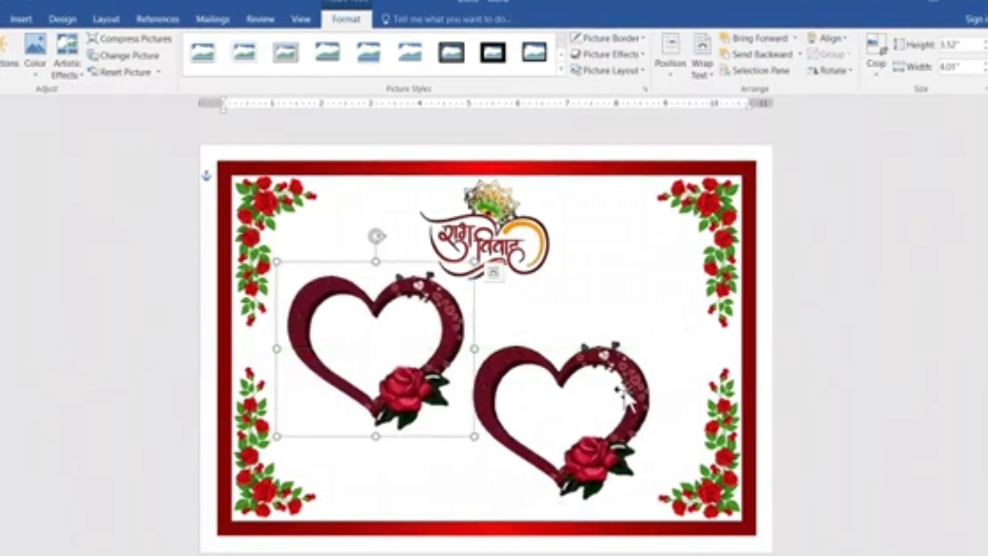
pyautogui.click(645, 404)
pyautogui.moveTo(641, 393)
pyautogui.mouseDown()
pyautogui.moveTo(651, 384)
pyautogui.moveTo(638, 390)
pyautogui.mouseUp()
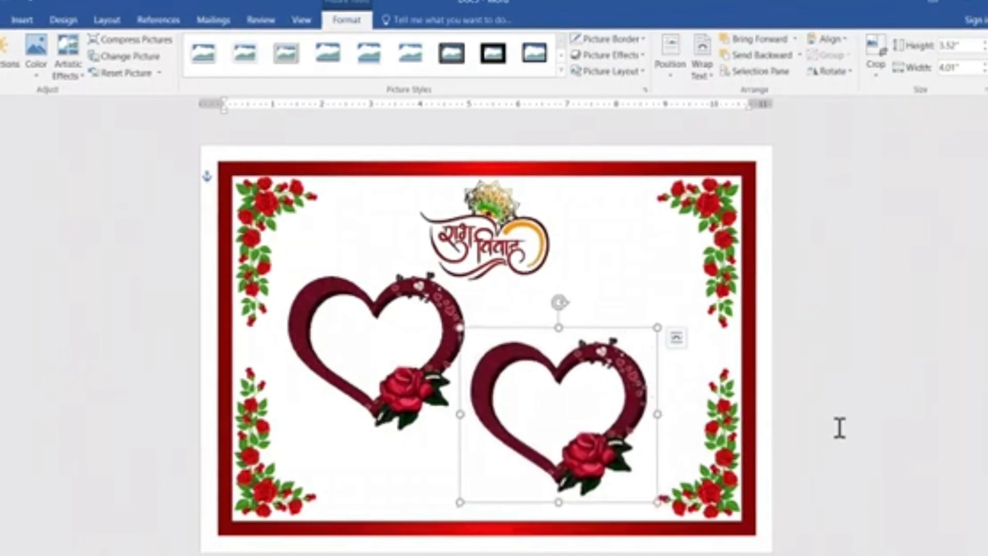
pyautogui.click(838, 423)
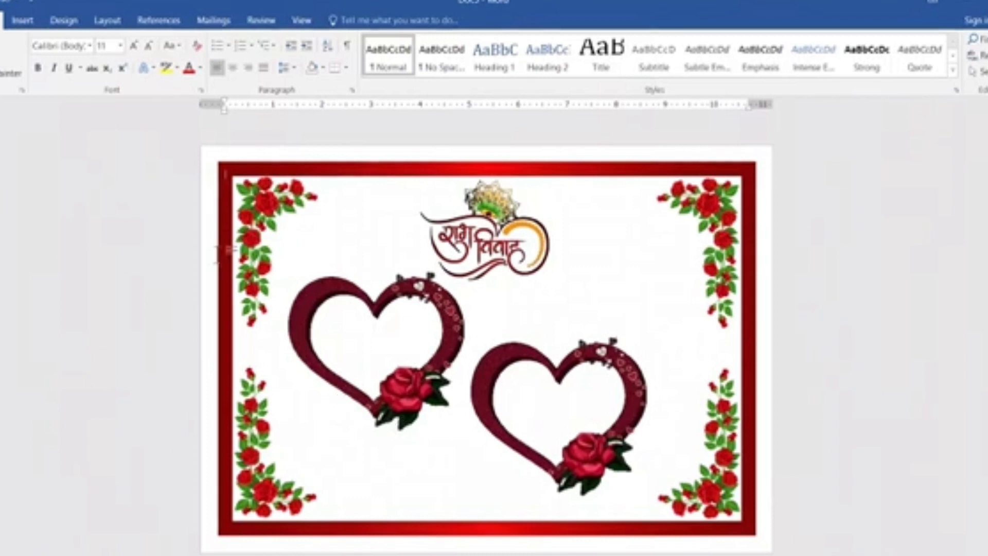
# Insert the first png-clipart-three-men-playing-music-instruments picture from the Downloads folder and set its text wrapping to In Front of Text.
pyautogui.click(23, 20)
pyautogui.click(64, 54)
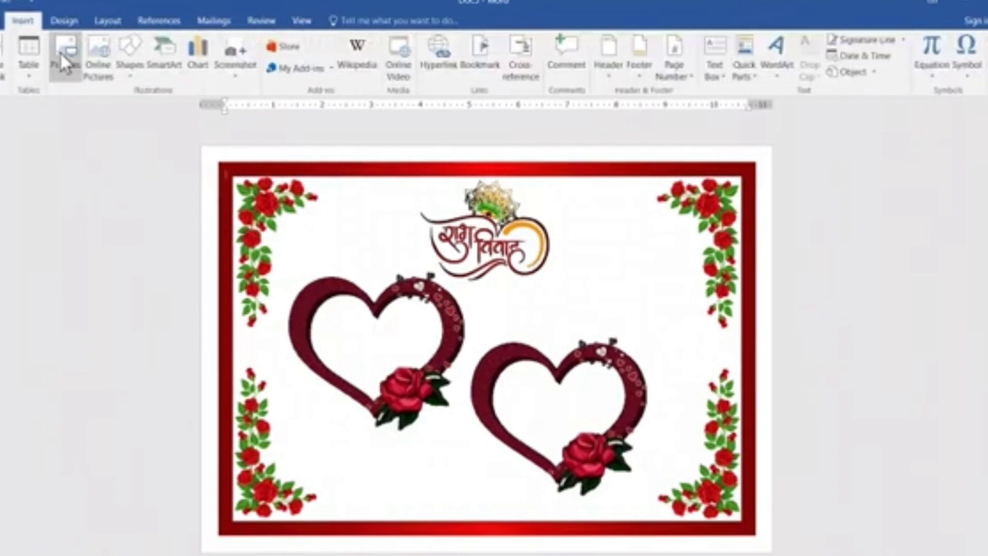
pyautogui.click(103, 160)
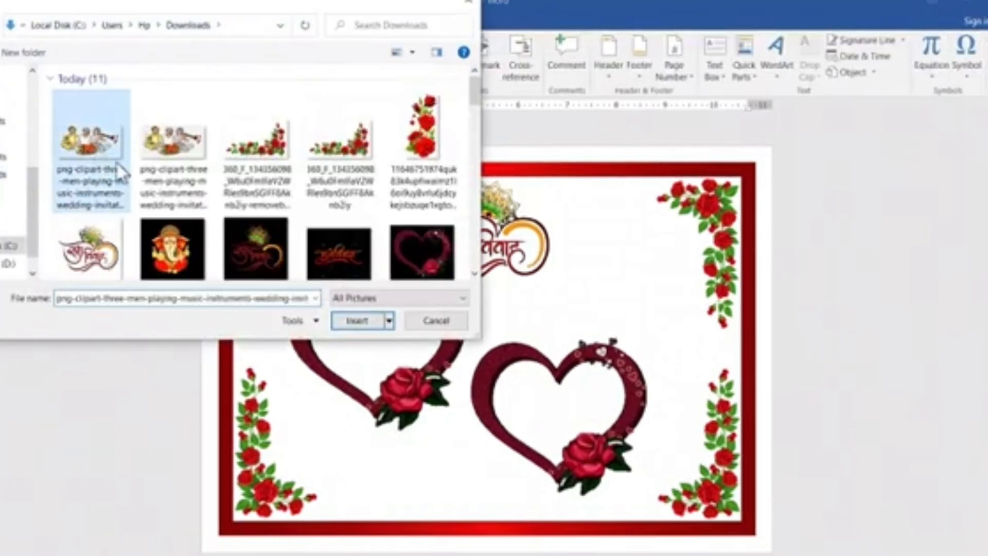
pyautogui.click(358, 321)
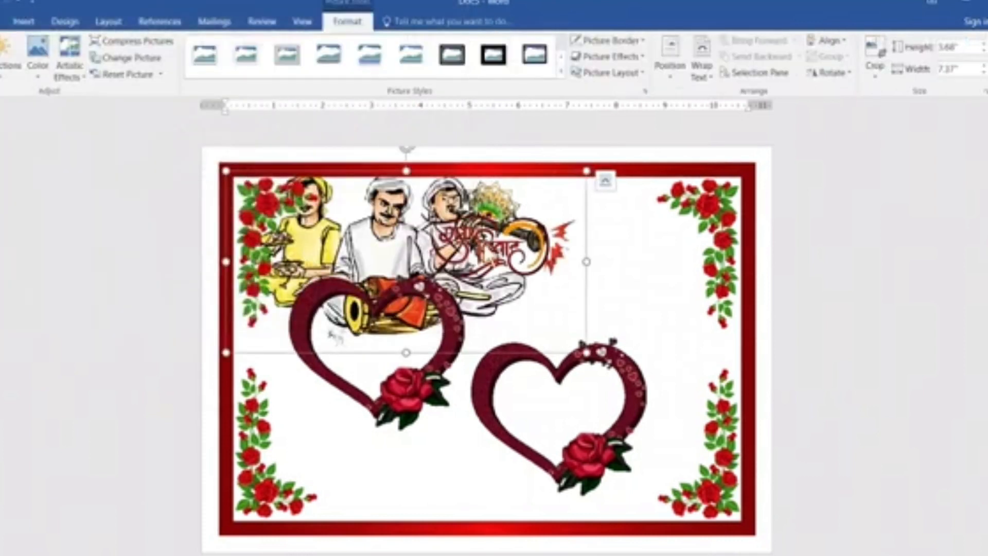
pyautogui.click(703, 59)
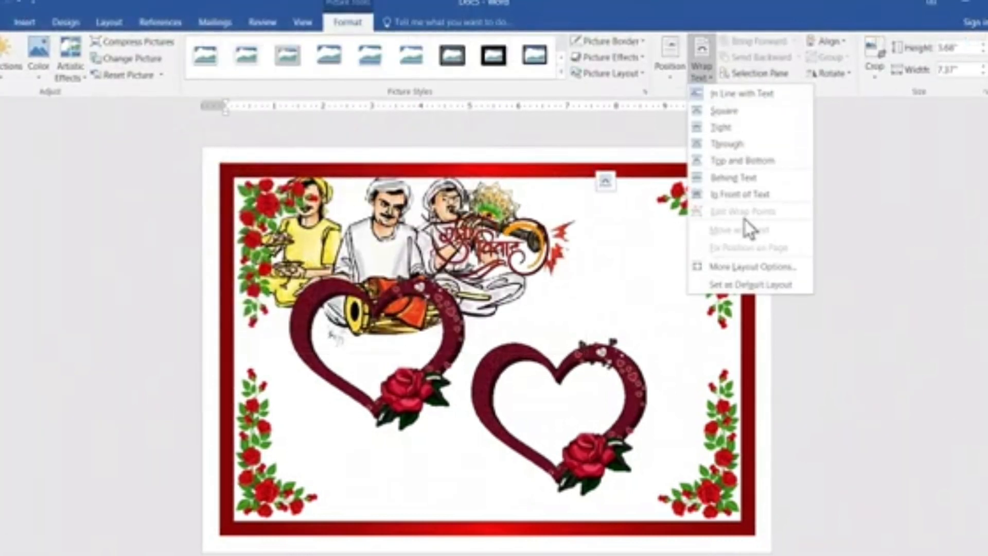
pyautogui.click(759, 192)
# Shrink the musicians picture to about 1.91 by 3.83 inches and place it at the card's bottom edge below the original heart.
pyautogui.moveTo(330, 231); pyautogui.dragTo(337, 298)
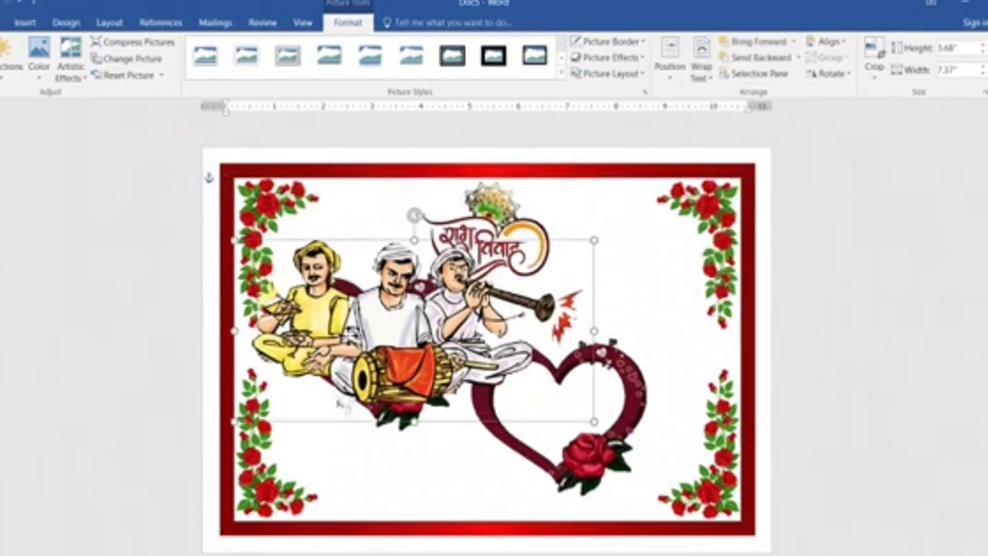
pyautogui.moveTo(352, 263); pyautogui.dragTo(402, 370)
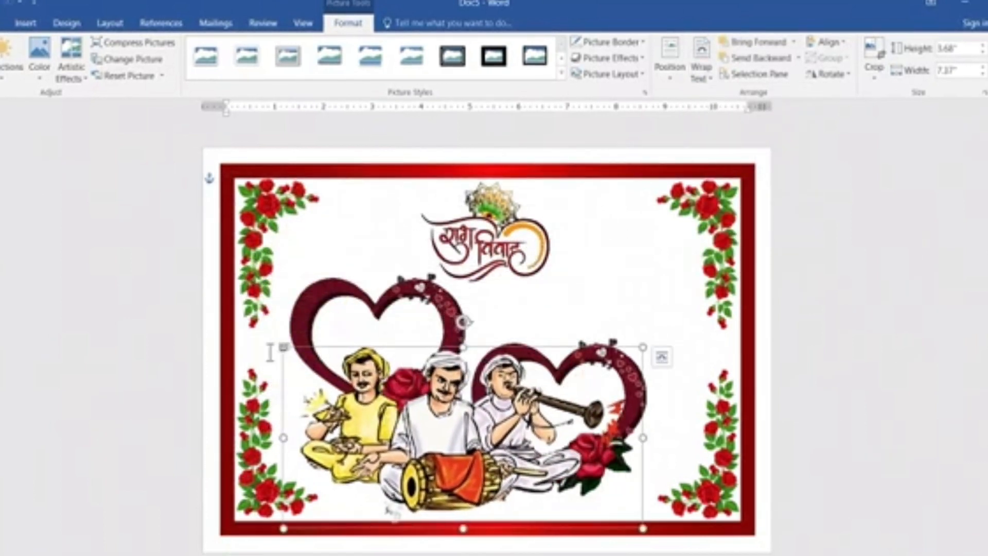
pyautogui.moveTo(283, 347); pyautogui.dragTo(375, 396)
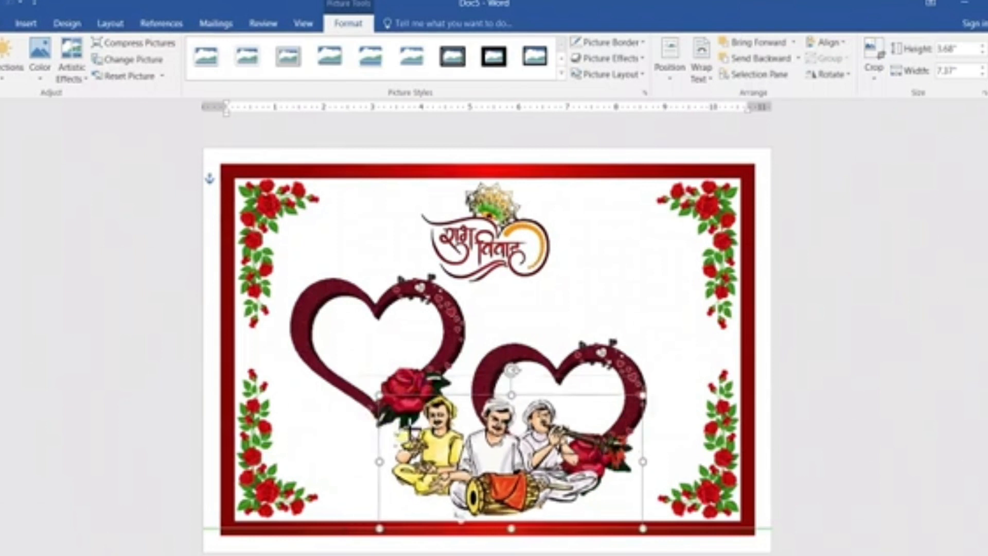
pyautogui.moveTo(462, 512); pyautogui.dragTo(358, 523)
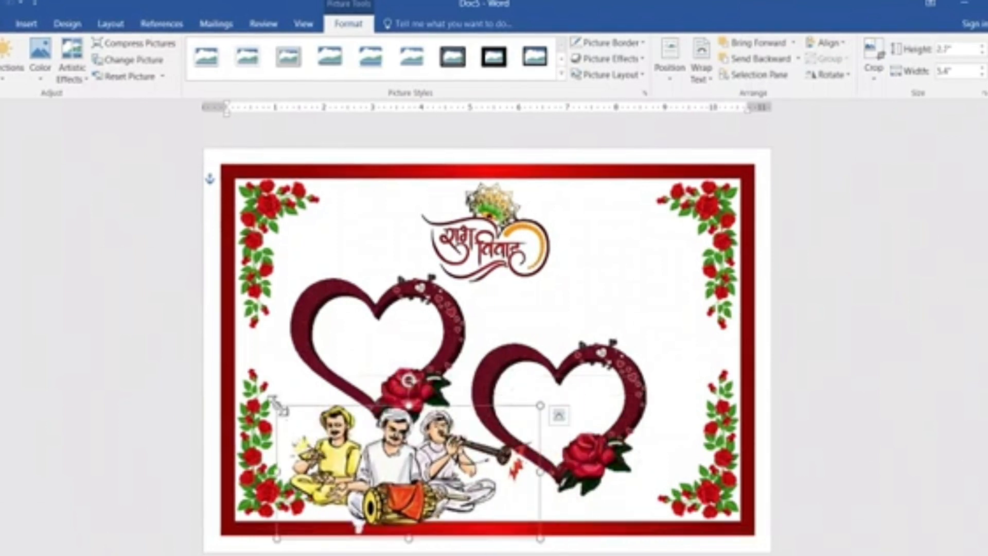
pyautogui.moveTo(277, 405); pyautogui.dragTo(354, 446)
pyautogui.moveTo(425, 482); pyautogui.dragTo(396, 473)
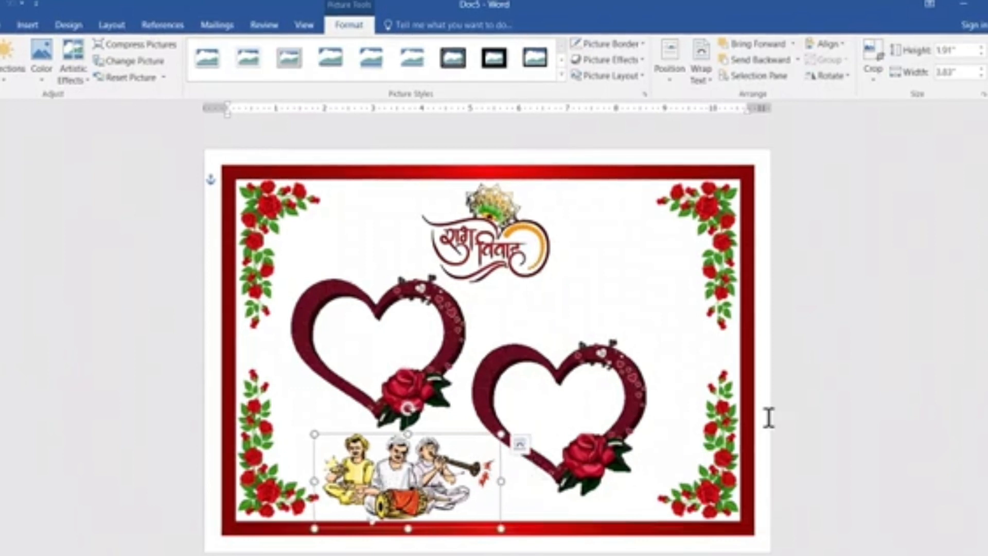
pyautogui.click(795, 369)
# Shrink the musicians picture a little more and adjust its position just inside the frame's bottom edge.
pyautogui.click(404, 483)
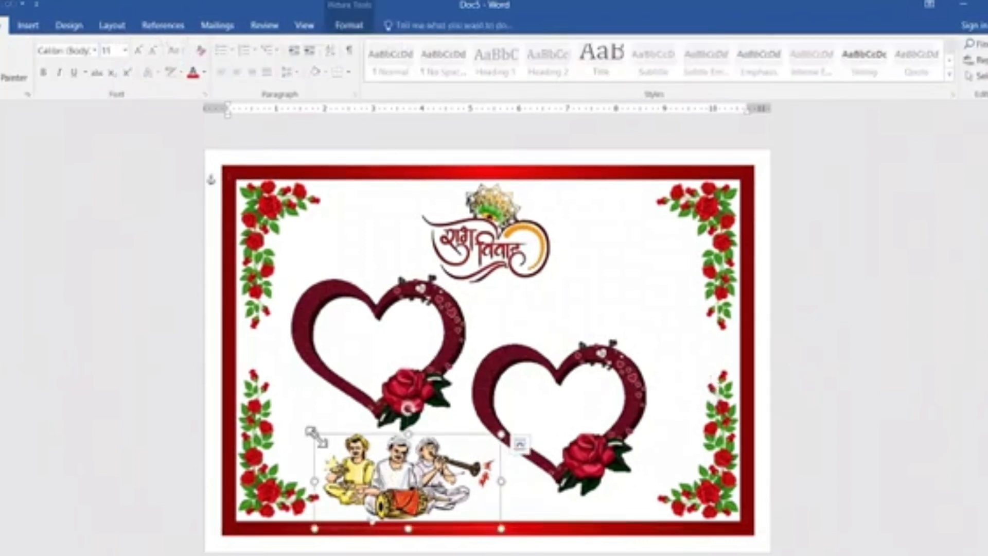
pyautogui.moveTo(315, 435); pyautogui.dragTo(332, 444)
pyautogui.moveTo(402, 464)
pyautogui.mouseDown()
pyautogui.moveTo(385, 464)
pyautogui.moveTo(409, 448)
pyautogui.mouseUp()
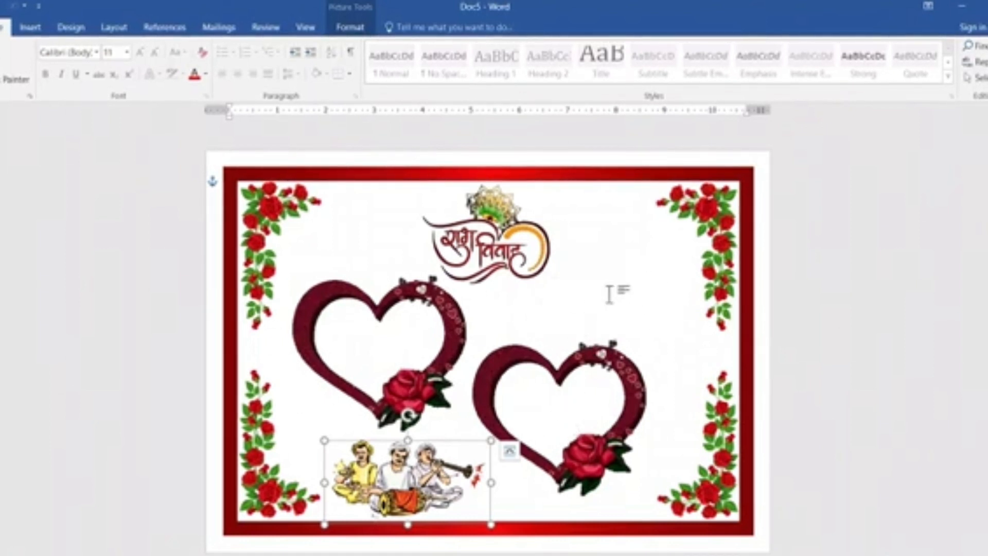
pyautogui.click(808, 318)
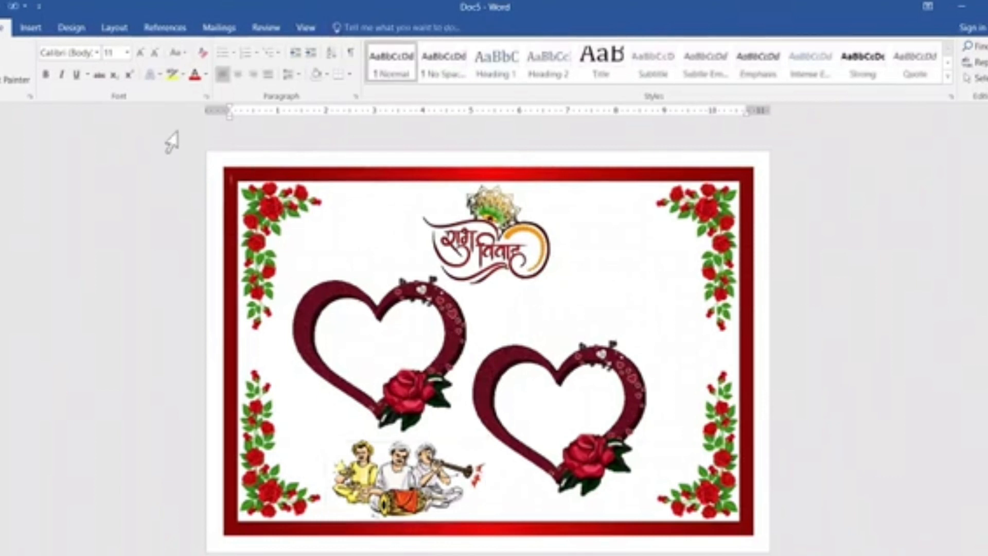
# Insert WordArt in the blue-outlined style, second row, fourth column, and move it above the duplicate heart, beside the title artwork.
pyautogui.click(32, 29)
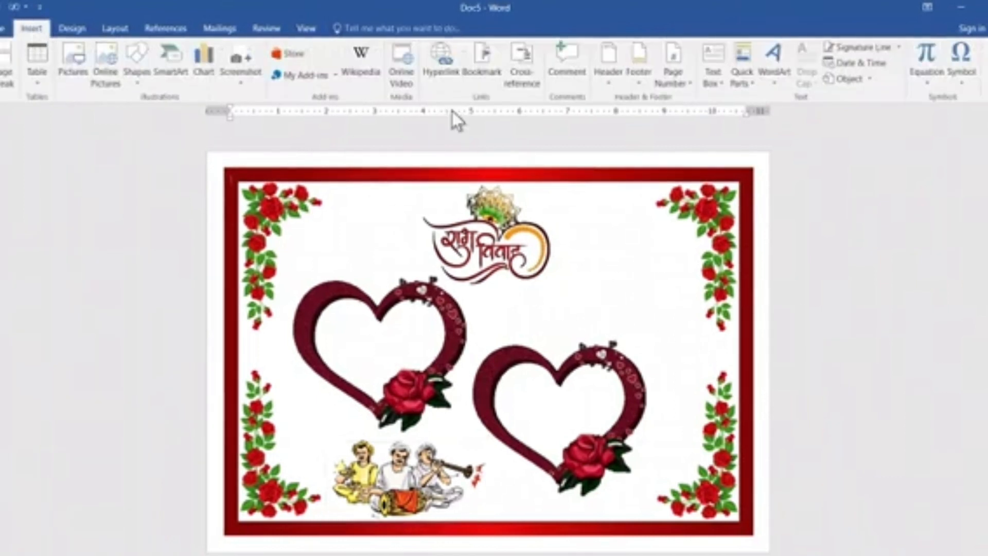
pyautogui.click(773, 60)
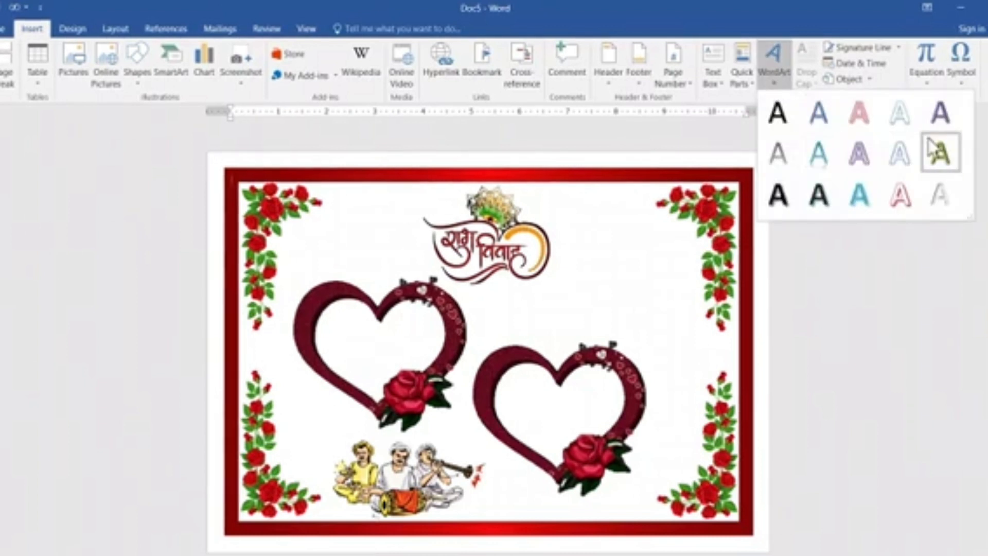
pyautogui.click(907, 160)
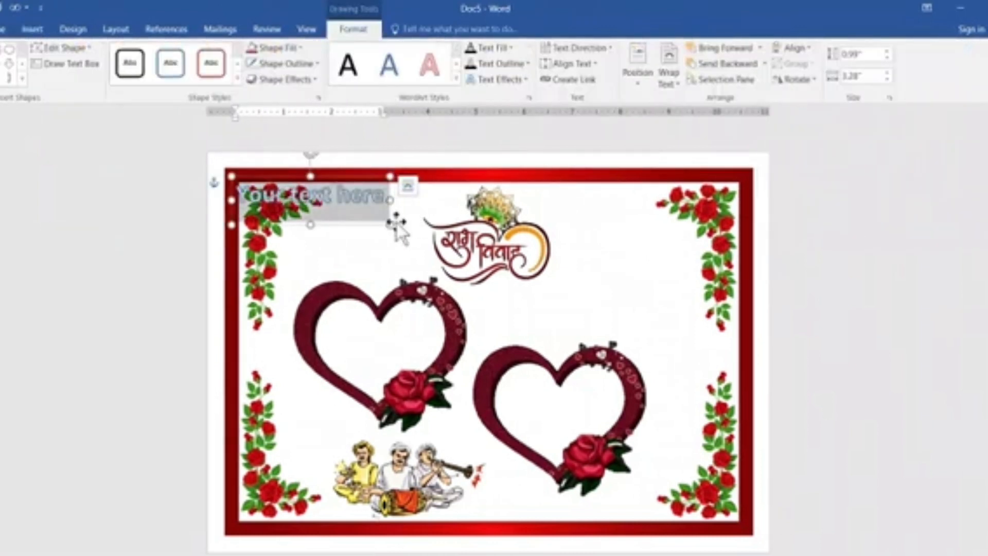
pyautogui.moveTo(436, 276); pyautogui.dragTo(632, 333)
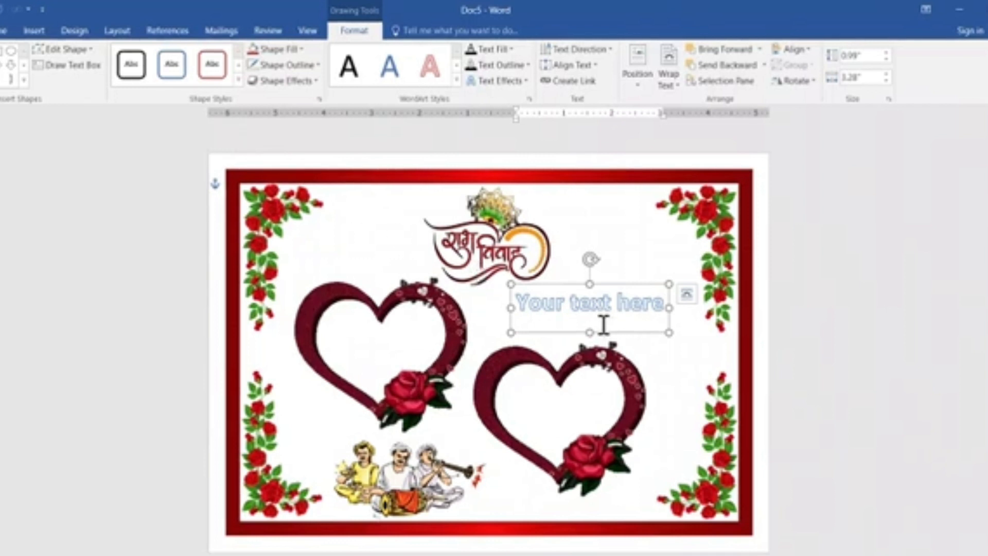
# Set the WordArt's font to Kruti Dev 180 and replace its placeholder text with दिनांक.
pyautogui.click(8, 31)
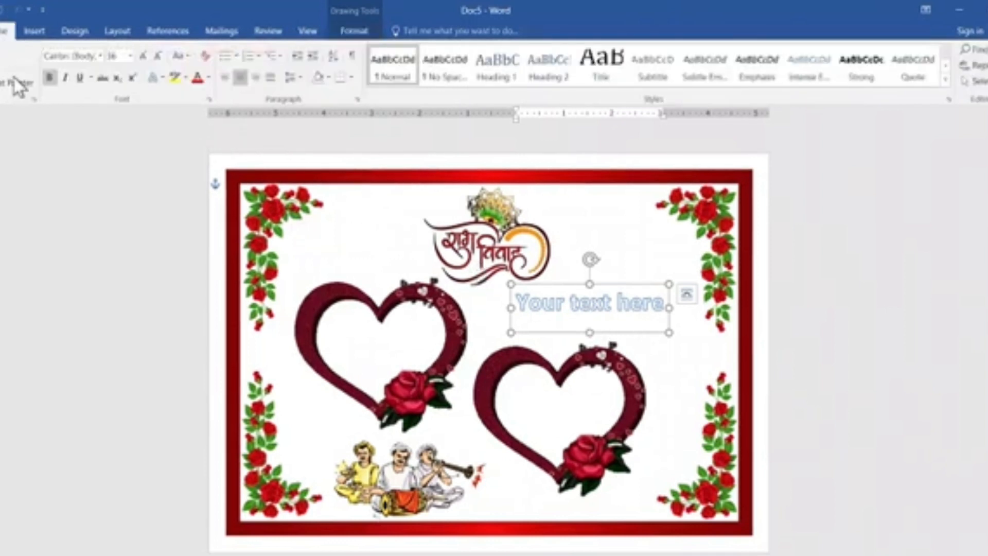
pyautogui.click(101, 56)
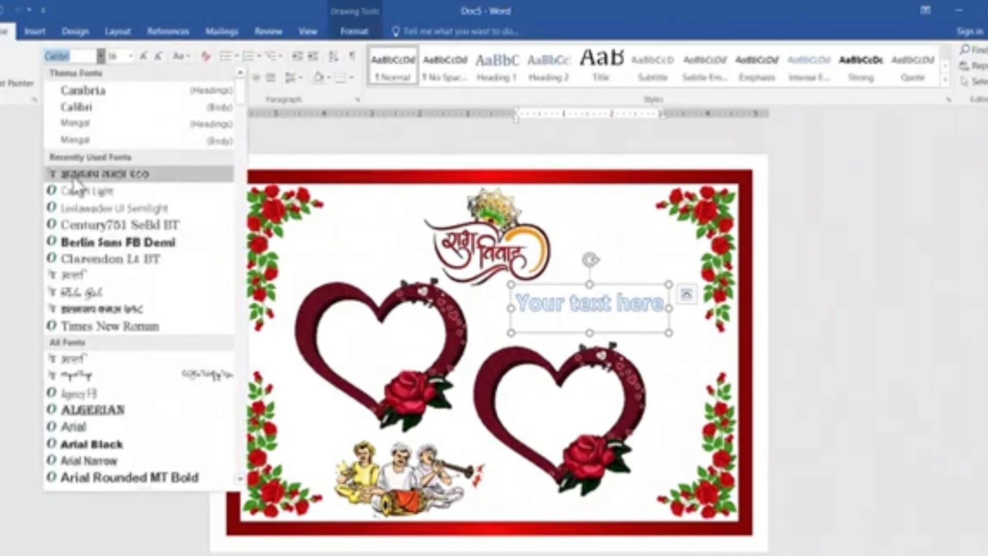
pyautogui.click(142, 175)
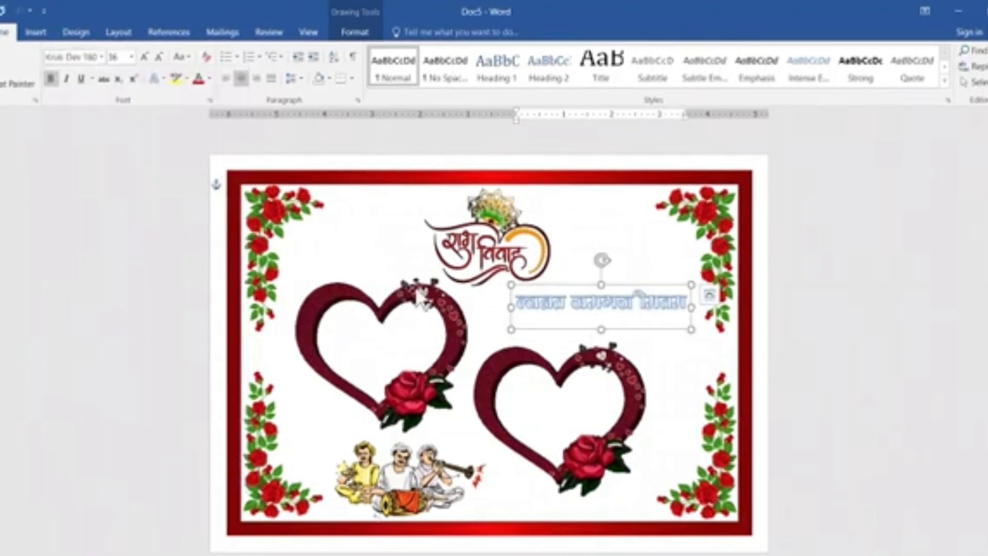
pyautogui.moveTo(521, 309); pyautogui.dragTo(690, 309)
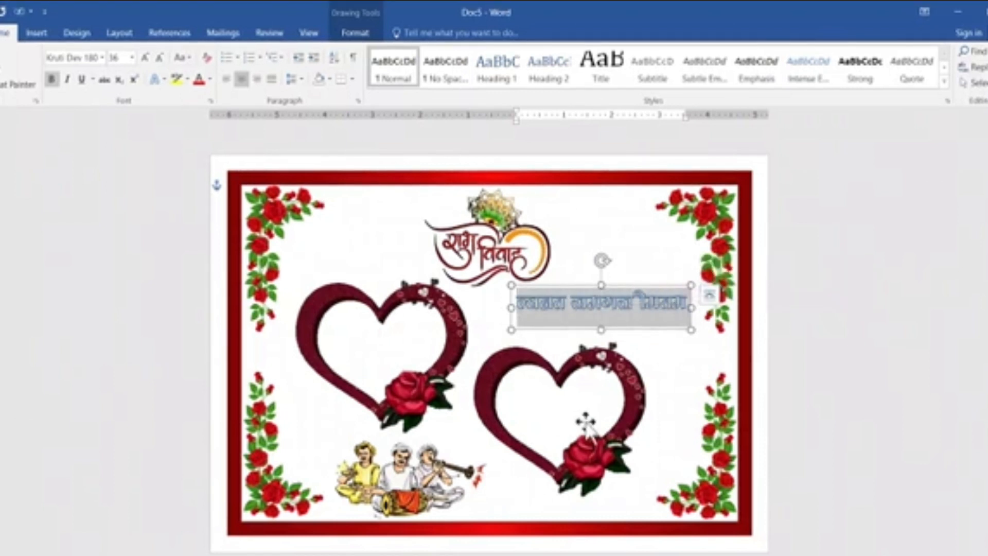
pyautogui.press('Delete')
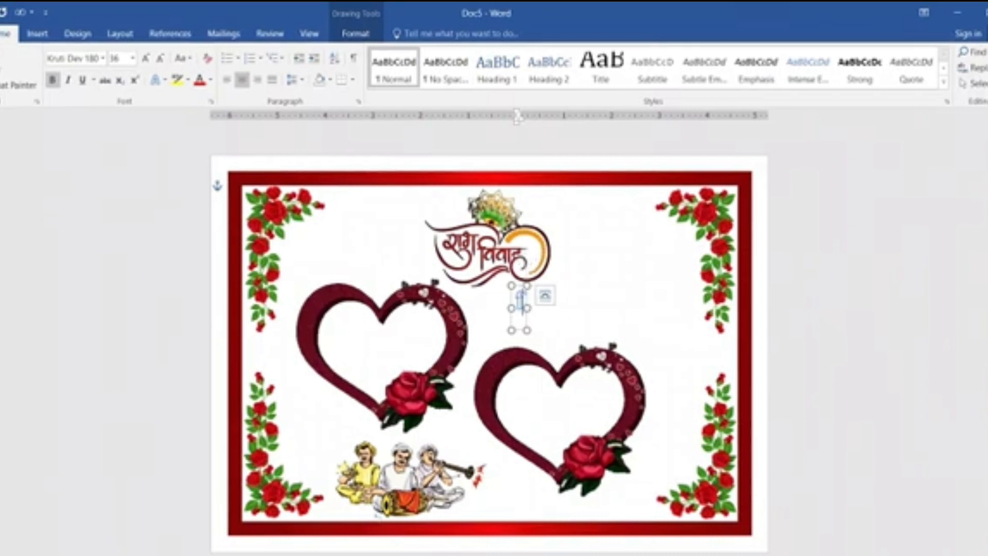
pyautogui.write('fpjat')
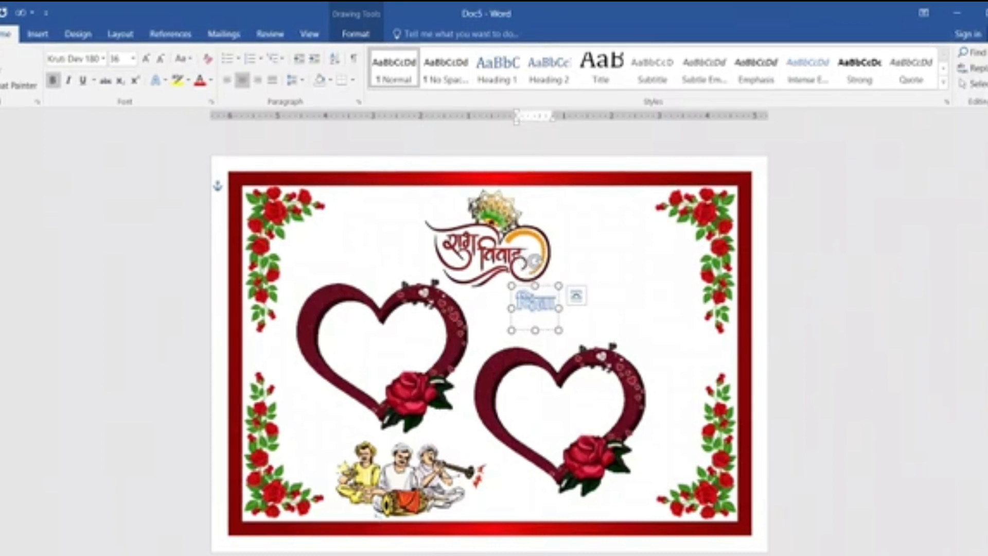
pyautogui.write('ho')
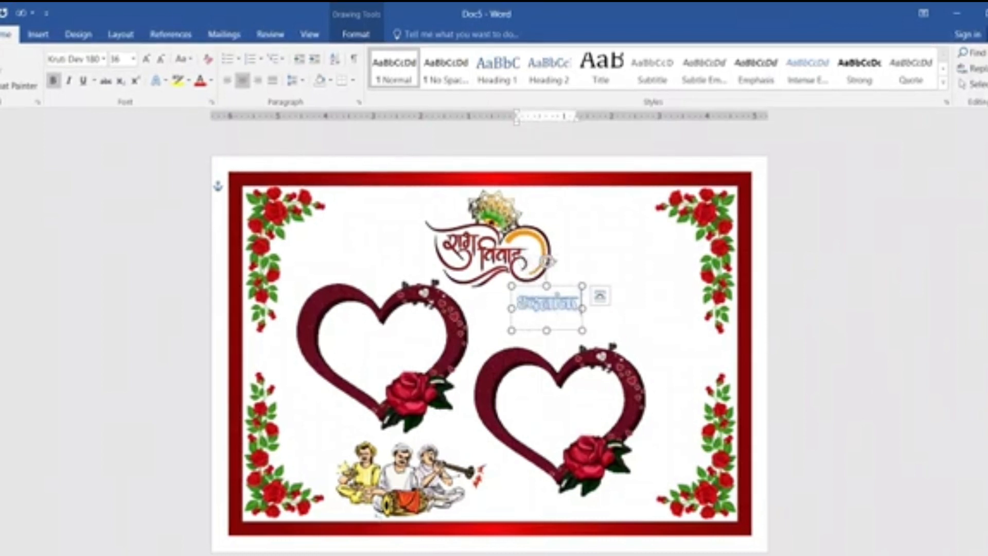
pyautogui.hotkey('ctrl', 'z')
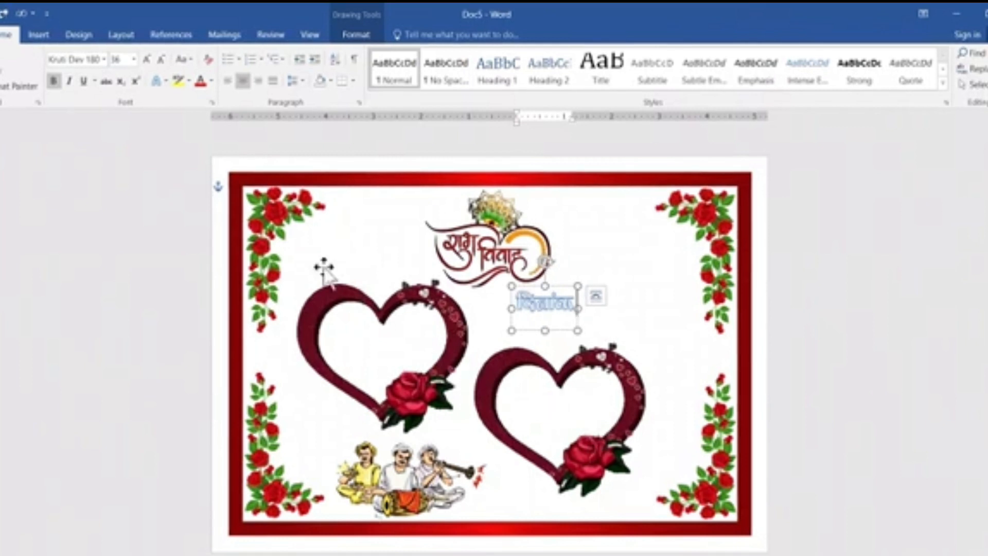
# Switch the font to Cambria (Headings) and add :- 12-05-2023 after दिनांक in the WordArt.
pyautogui.click(40, 35)
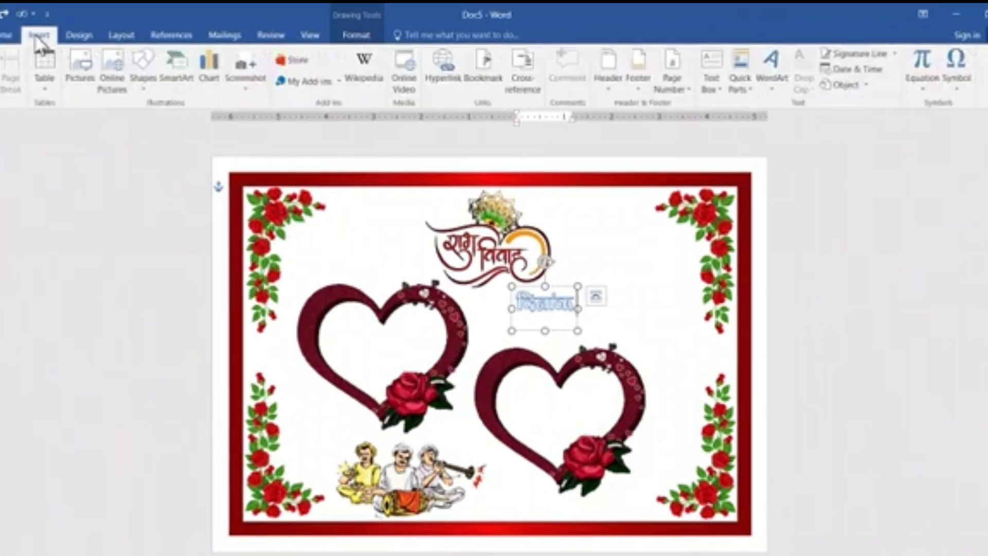
pyautogui.click(8, 35)
pyautogui.click(105, 60)
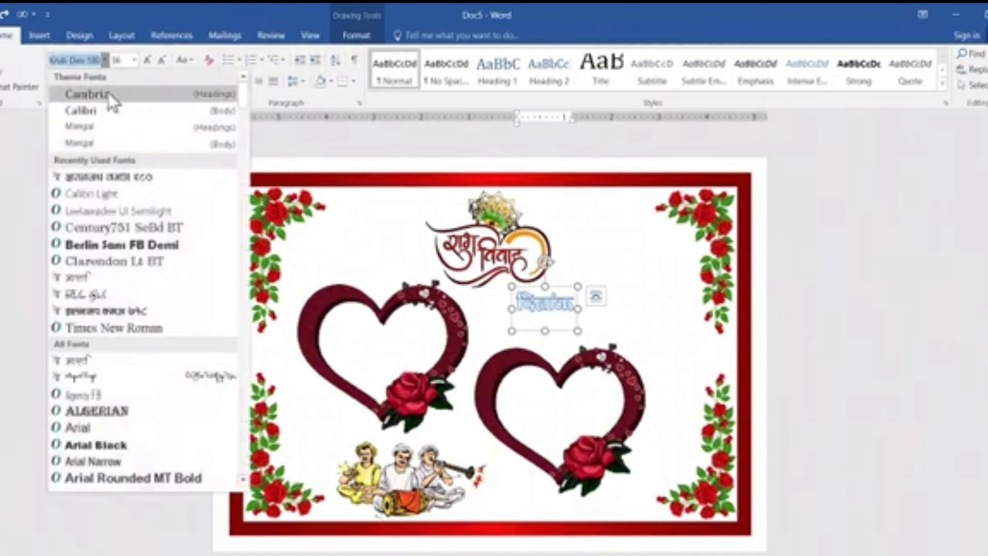
pyautogui.click(105, 92)
pyautogui.write(':-')
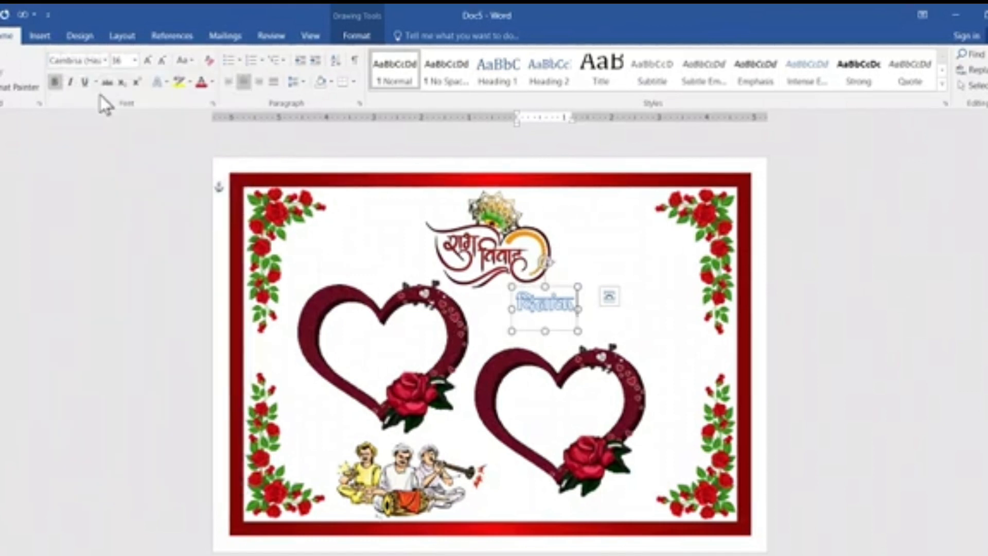
pyautogui.write(' 1')
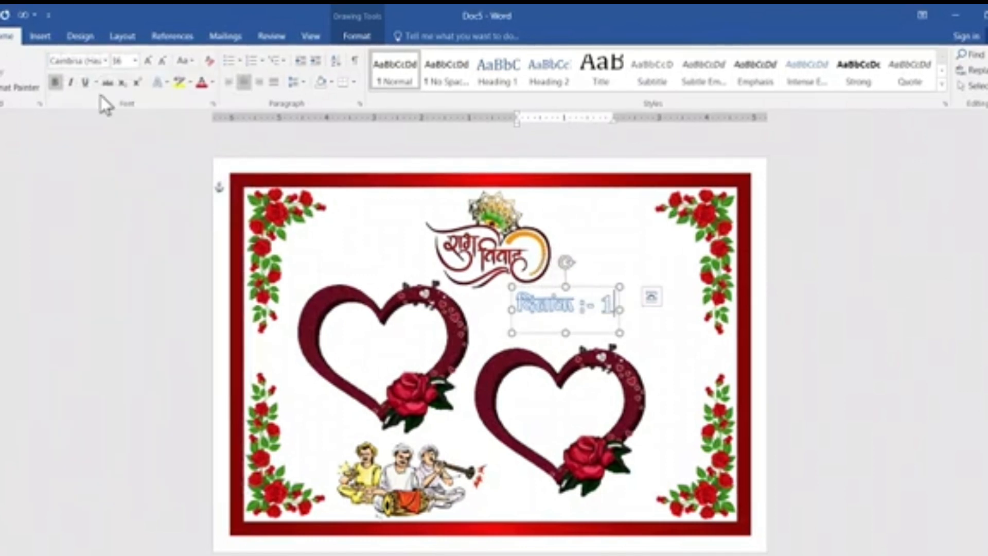
pyautogui.write('2-05')
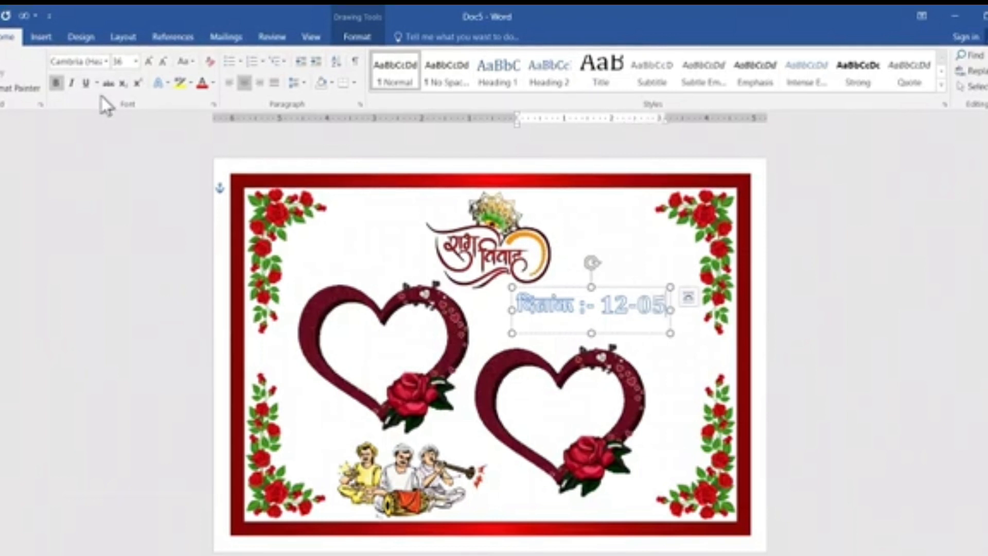
pyautogui.write('-')
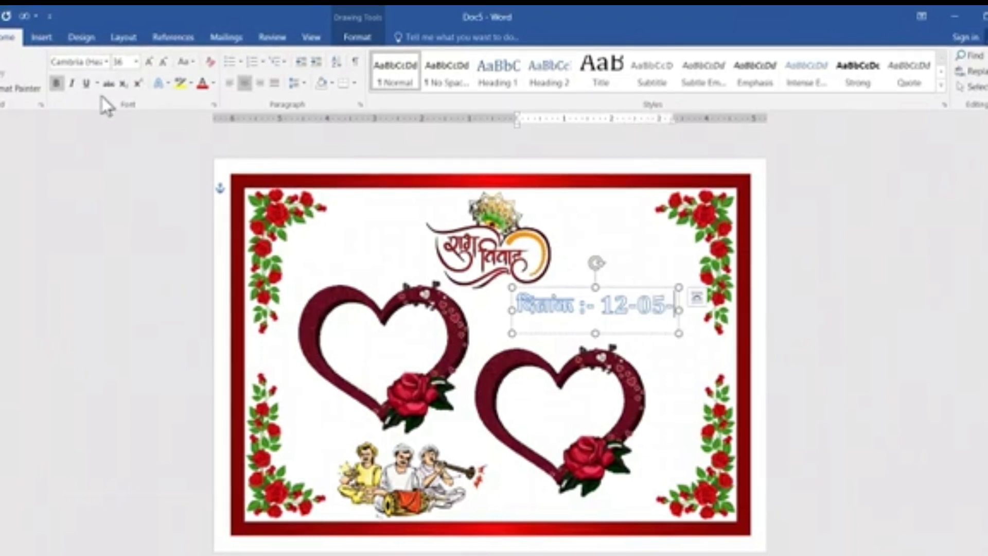
pyautogui.write('2023')
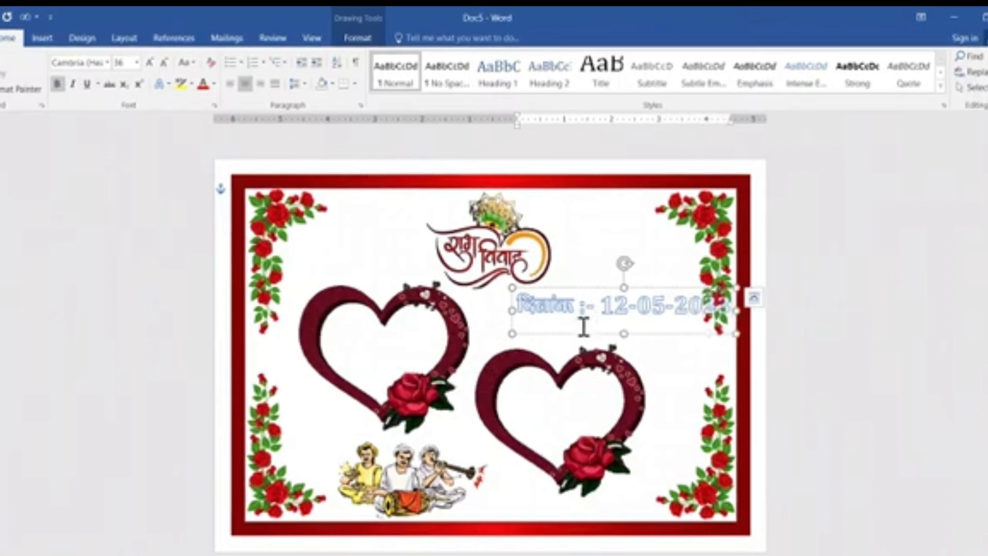
# Move the date WordArt clear of the roses beside it and remove its text outline.
pyautogui.moveTo(575, 333); pyautogui.dragTo(536, 332)
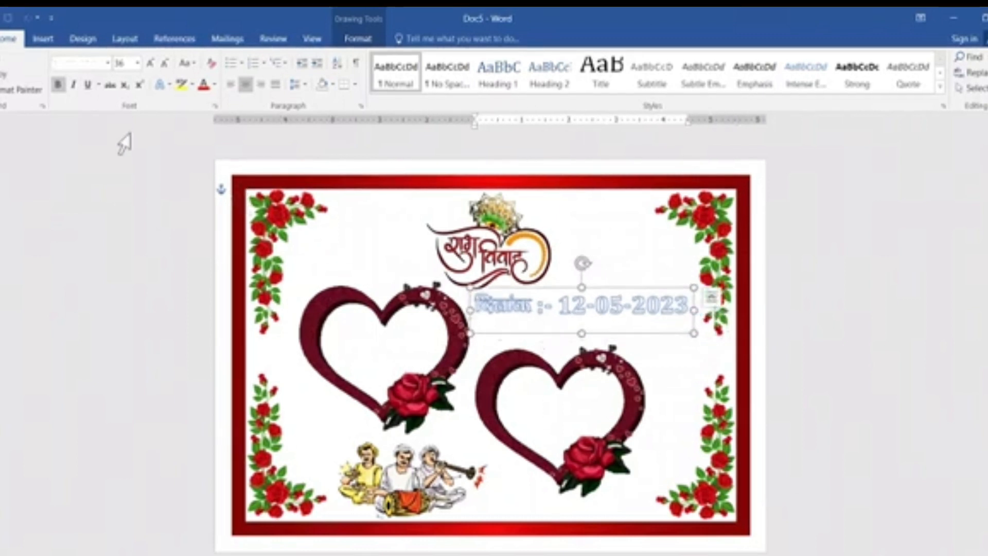
pyautogui.click(374, 42)
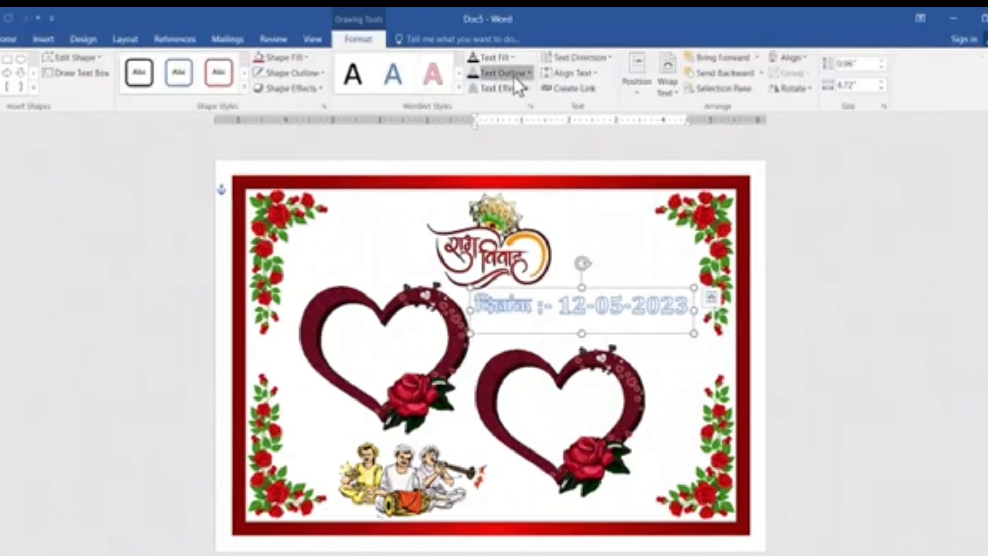
pyautogui.click(514, 74)
pyautogui.click(507, 211)
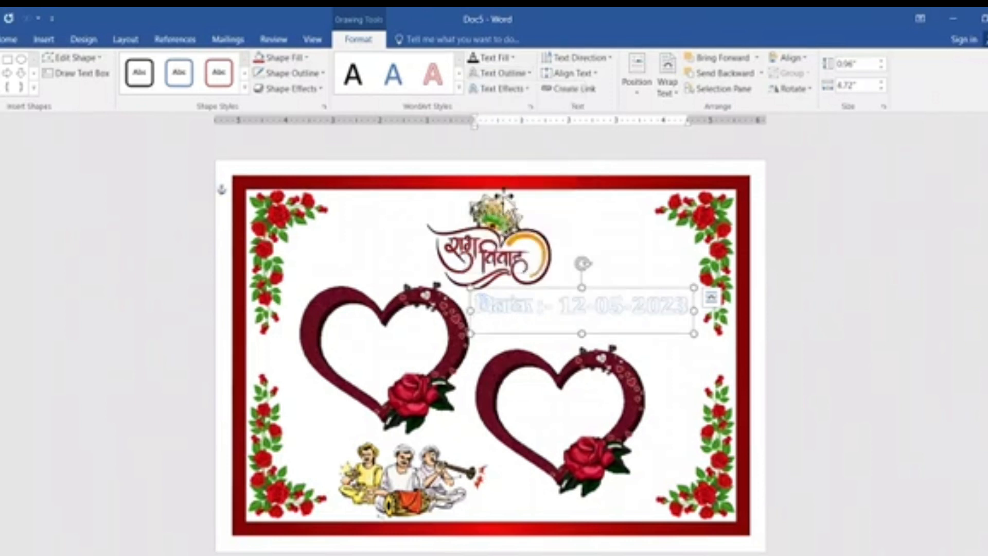
# Clear the date text's glow, fill it with standard Red, and nudge the WordArt slightly lower.
pyautogui.click(499, 88)
pyautogui.moveTo(488, 174)
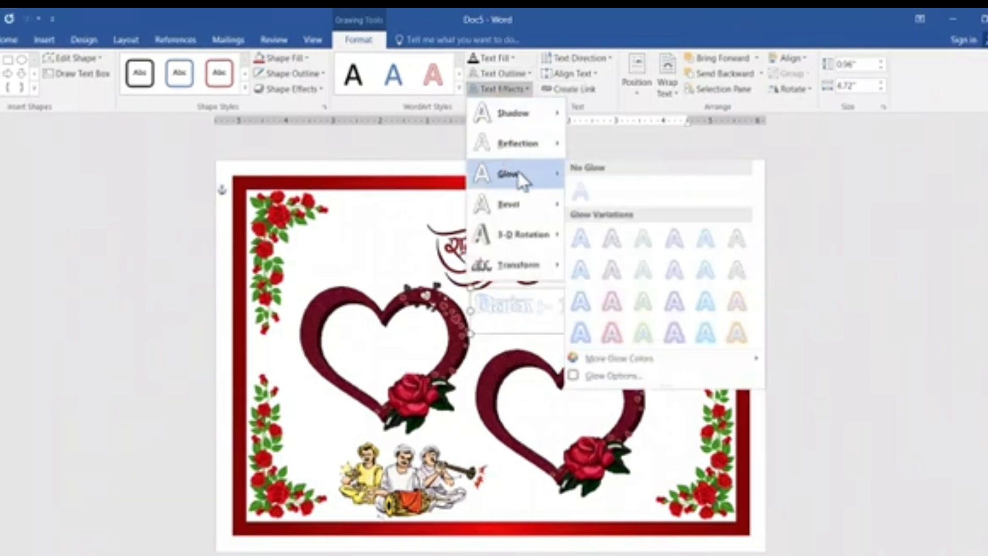
pyautogui.click(578, 188)
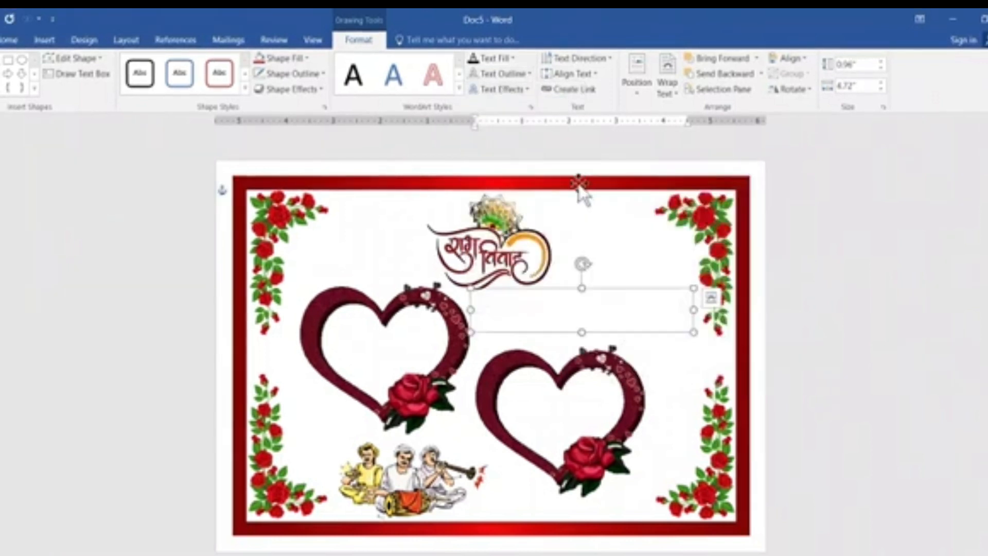
pyautogui.click(509, 59)
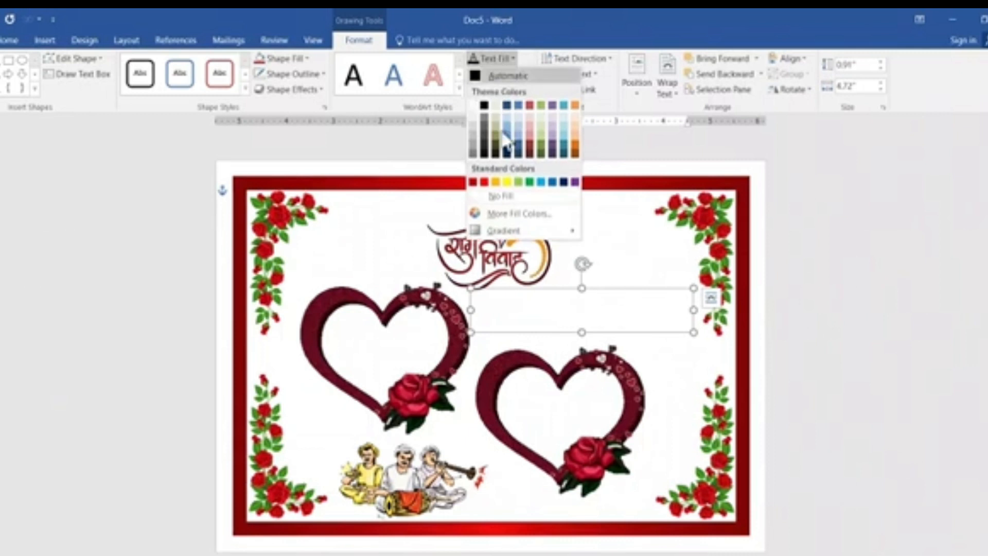
pyautogui.click(484, 183)
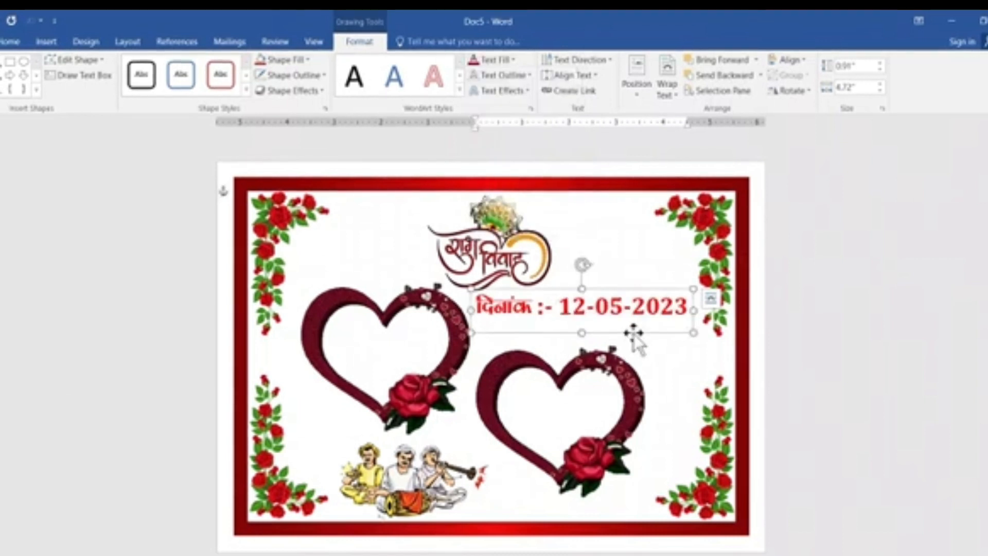
pyautogui.moveTo(633, 335); pyautogui.dragTo(638, 341)
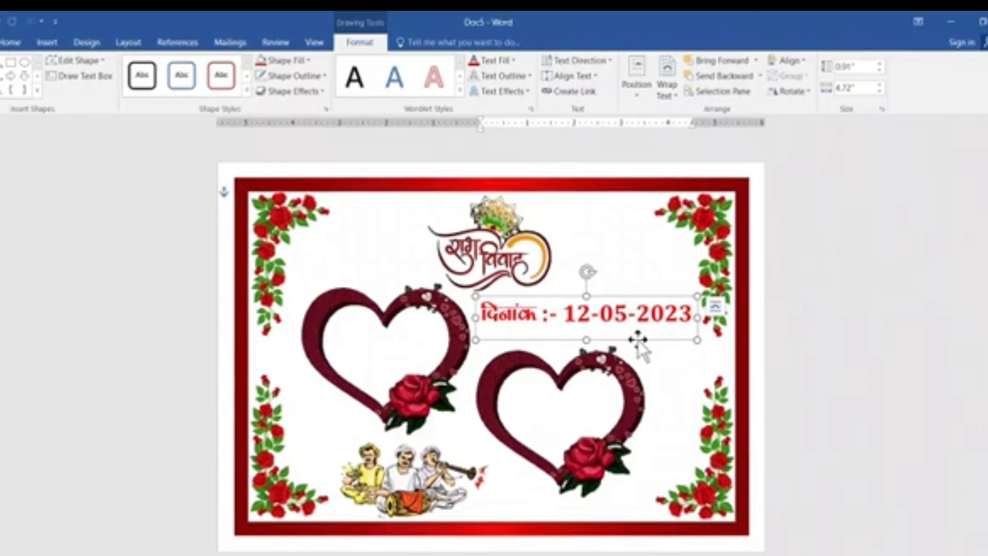
# Copy the date WordArt into the first heart and replace its text with the groom's first name at size 72.
pyautogui.moveTo(638, 341); pyautogui.dragTo(509, 371)
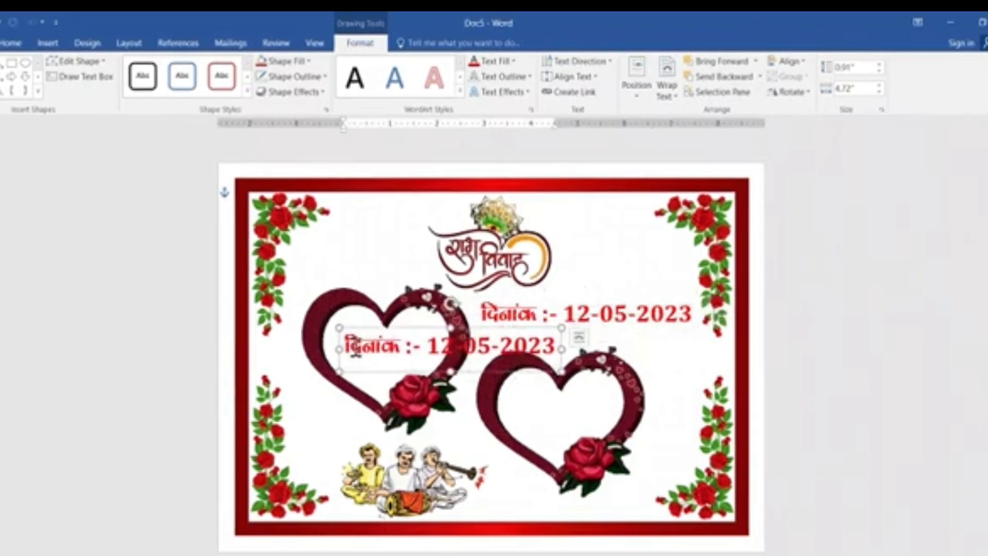
pyautogui.moveTo(345, 353); pyautogui.dragTo(560, 354)
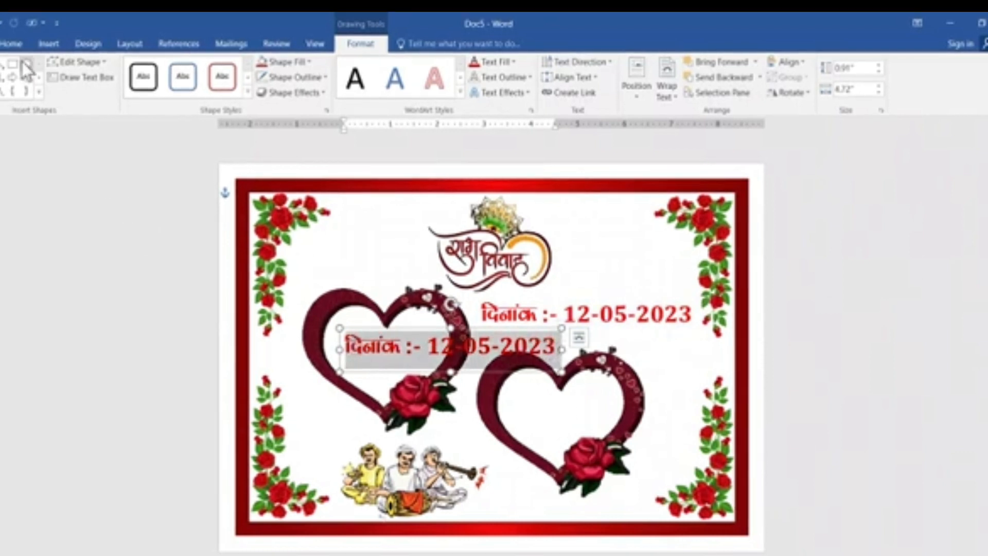
pyautogui.click(13, 44)
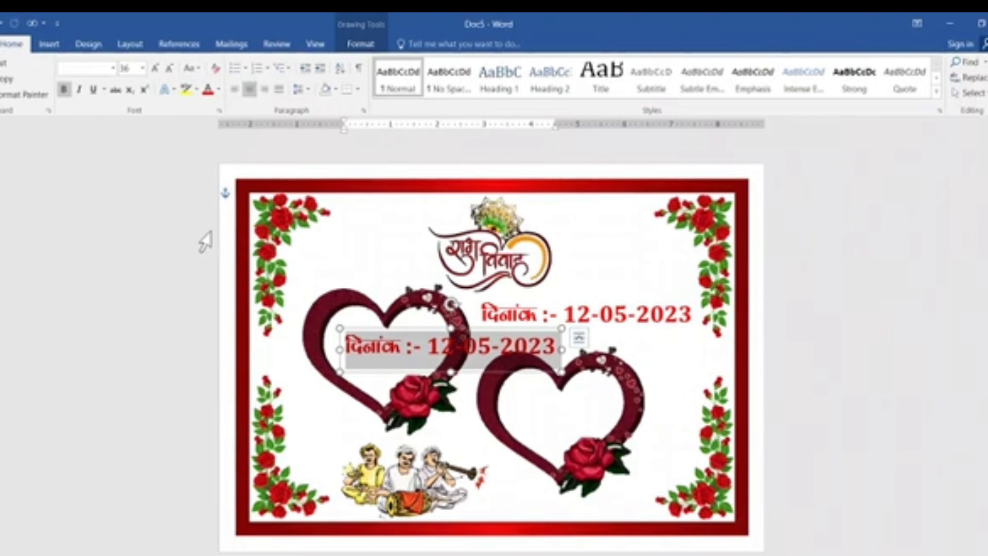
pyautogui.write('v')
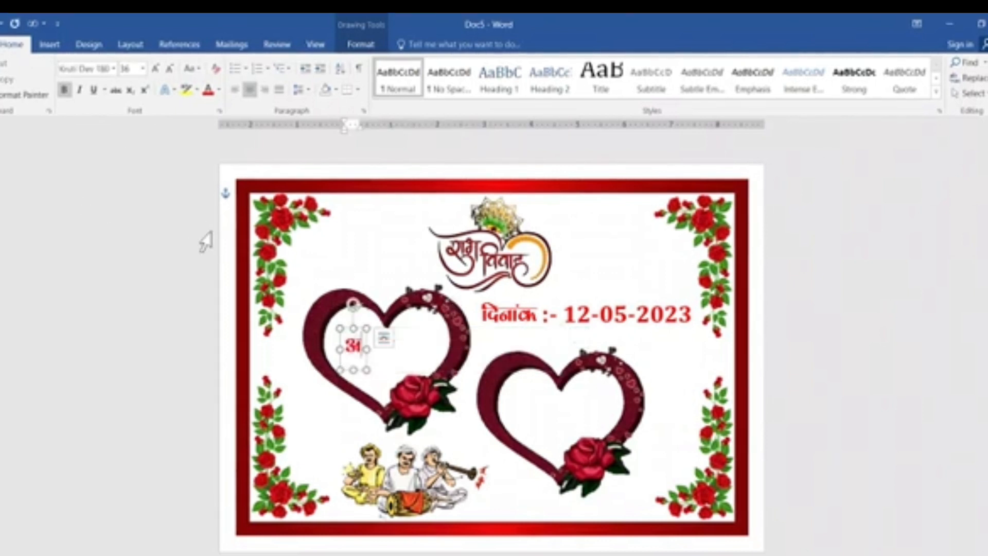
pyautogui.write('afd')
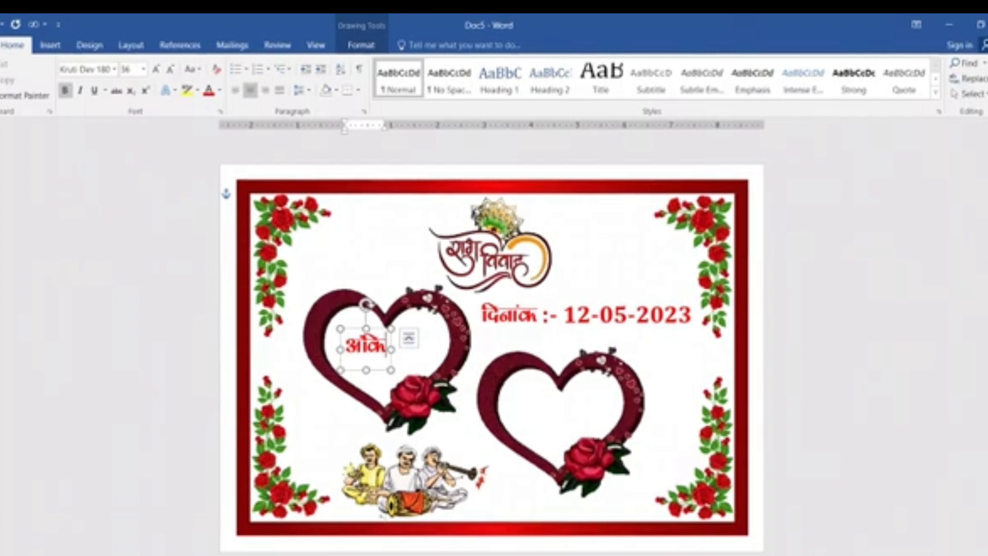
pyautogui.write('r')
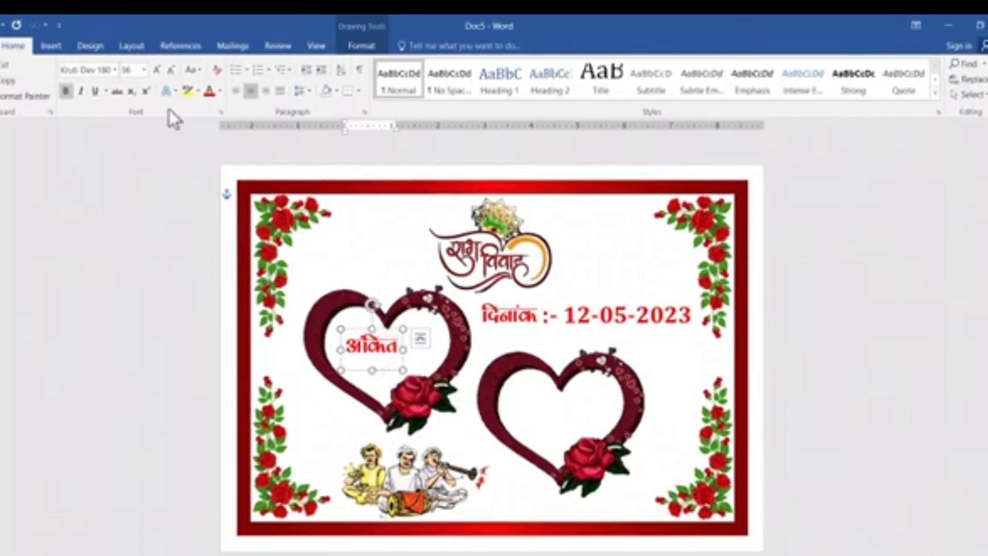
pyautogui.click(155, 71)
pyautogui.click(155, 71)
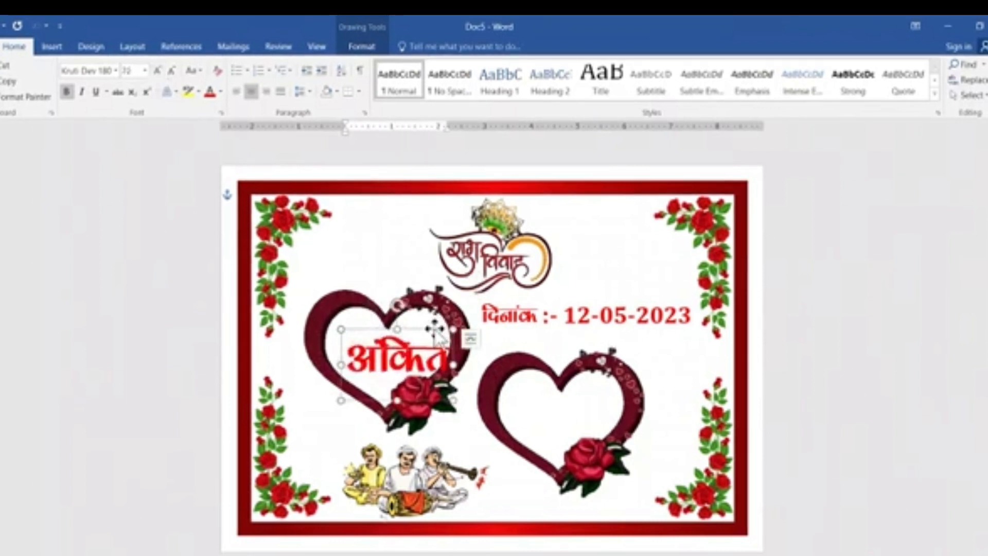
# Copy the groom's name WordArt into the second heart, replace the text with the bride's first name, and center it there.
pyautogui.moveTo(433, 328); pyautogui.dragTo(583, 383)
pyautogui.moveTo(580, 452); pyautogui.dragTo(595, 458)
pyautogui.moveTo(509, 425); pyautogui.dragTo(610, 427)
pyautogui.write('jku')
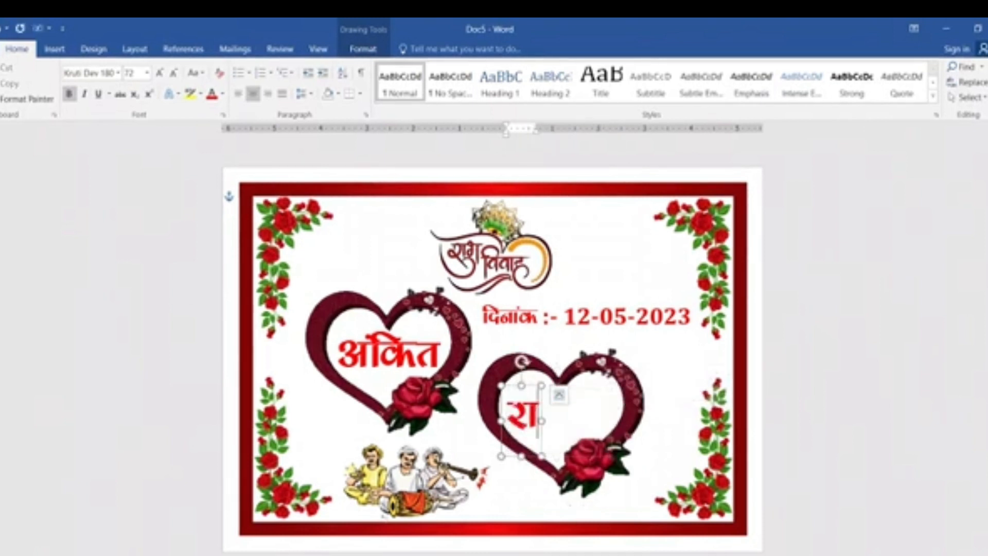
pyautogui.write('h')
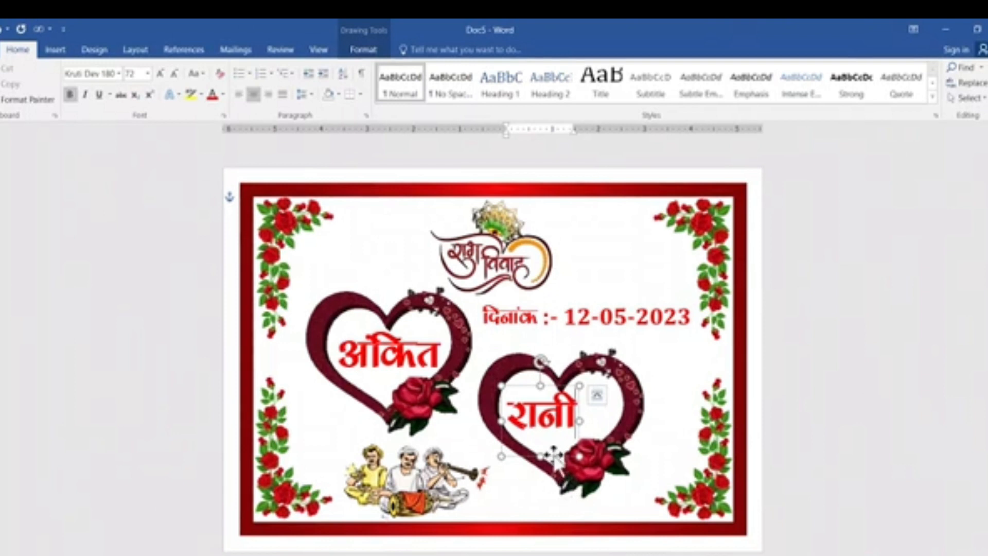
pyautogui.moveTo(553, 454); pyautogui.dragTo(571, 456)
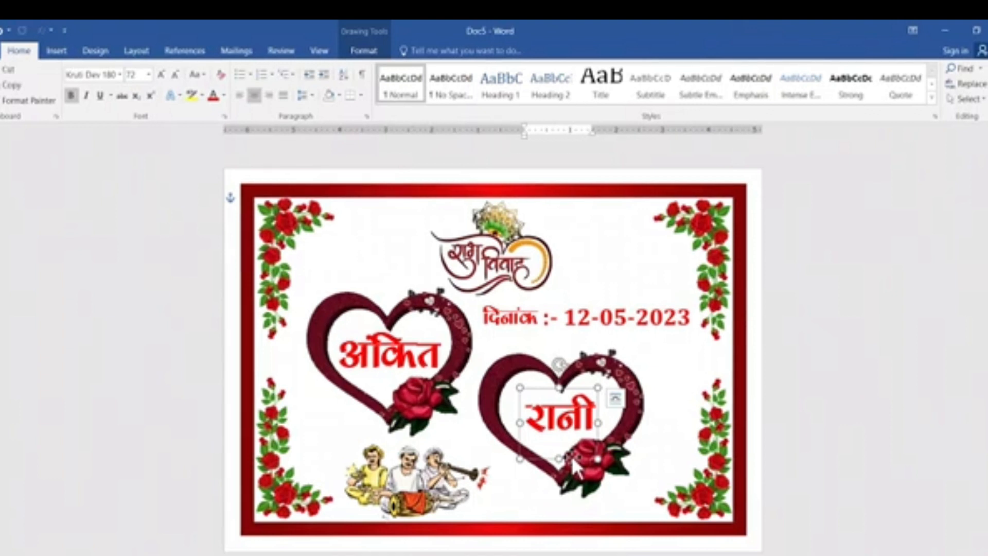
# Duplicate the bride's name WordArt, place the copy between the two hearts, and replace its text with संग.
pyautogui.hotkey('ctrl', 'd')
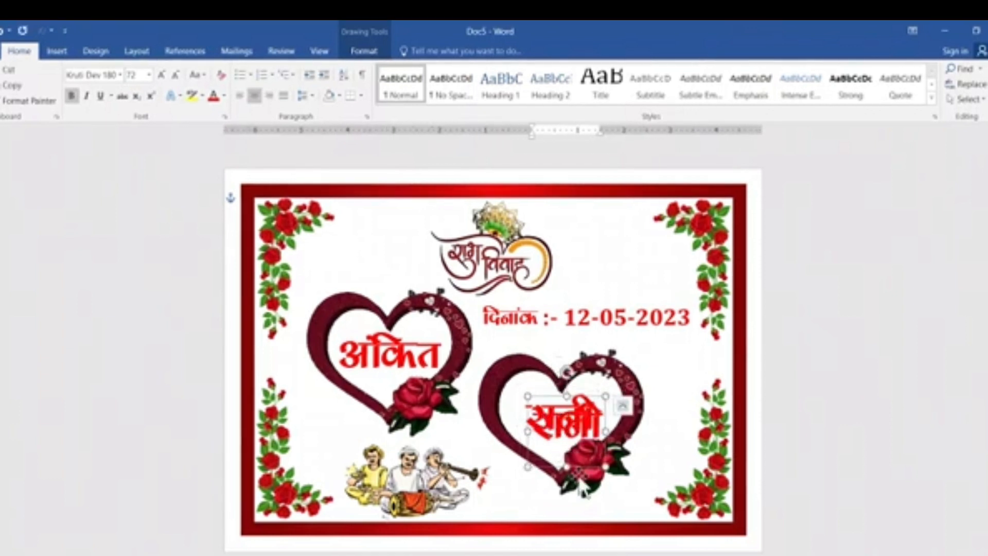
pyautogui.moveTo(579, 465); pyautogui.dragTo(484, 473)
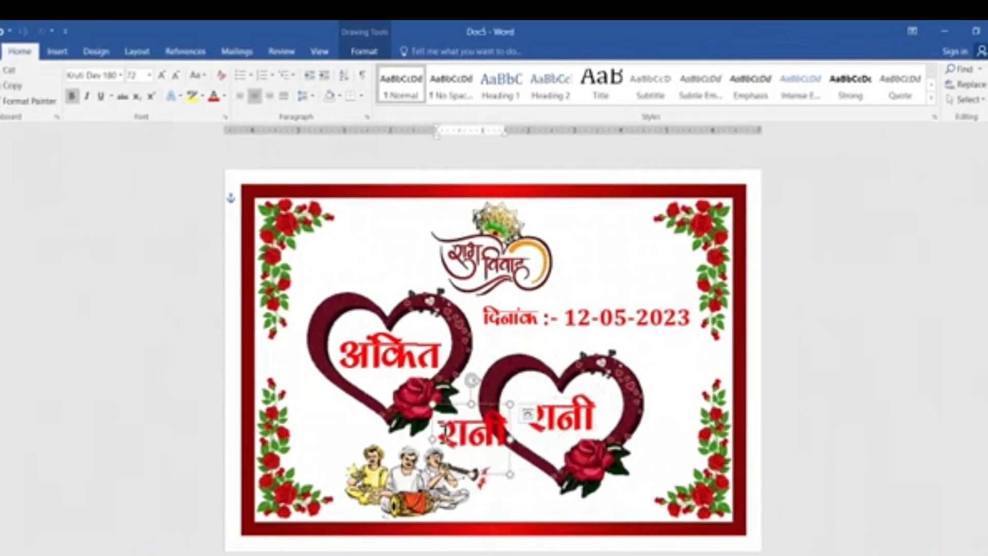
pyautogui.moveTo(437, 435); pyautogui.dragTo(512, 435)
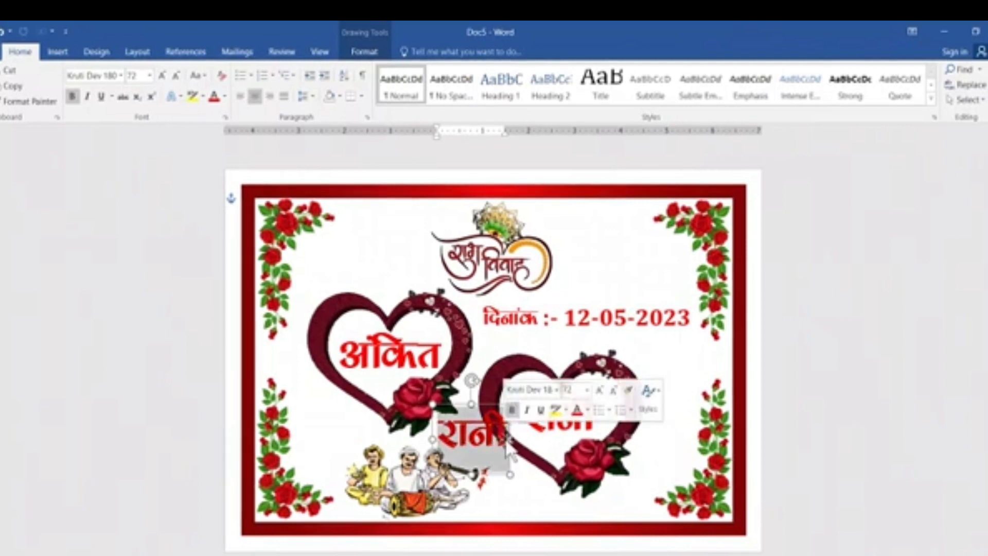
pyautogui.press('BackSpace')
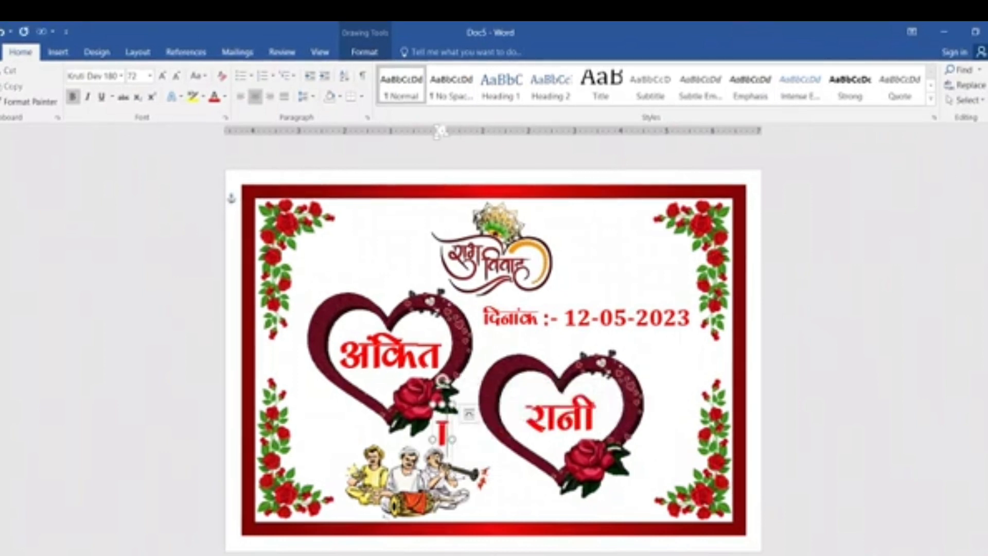
pyautogui.write('la')
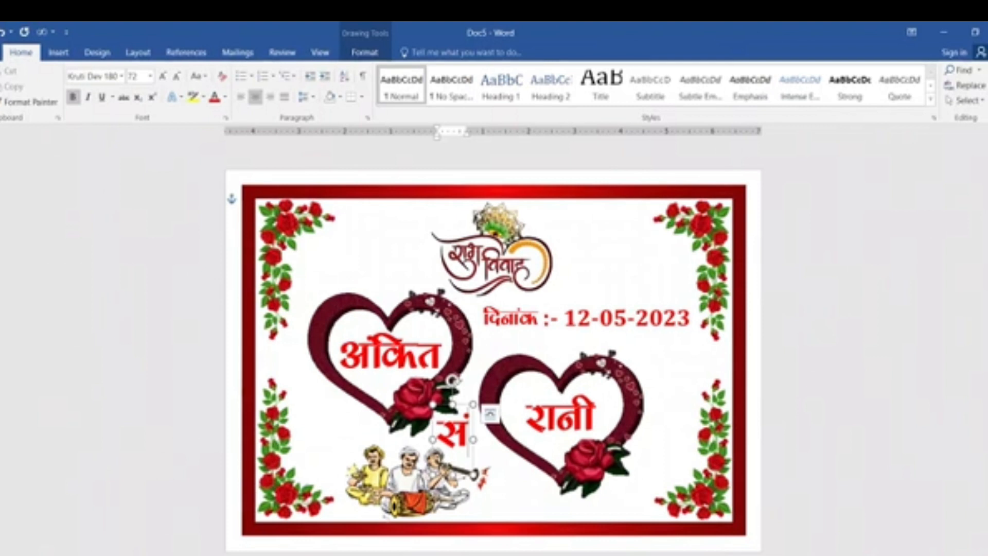
pyautogui.write('x')
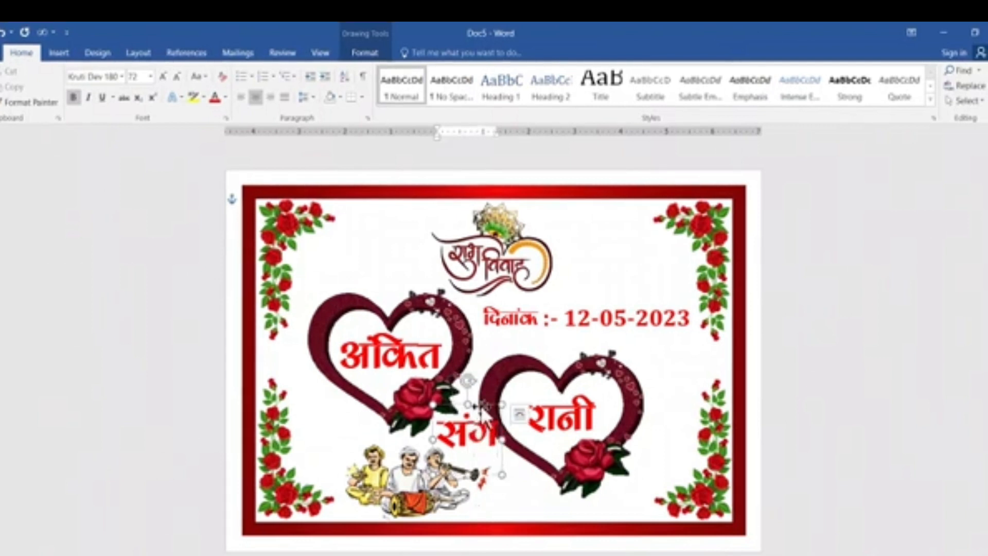
# Reduce संग to size 48, then tilt it slightly clockwise and position it between the hearts above the musicians.
pyautogui.click(175, 78)
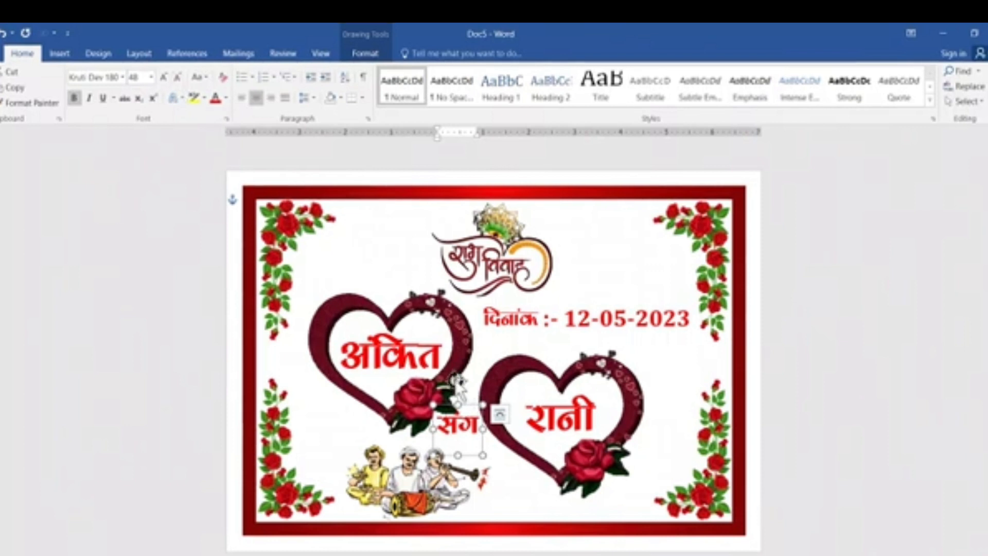
pyautogui.moveTo(457, 381); pyautogui.dragTo(468, 382)
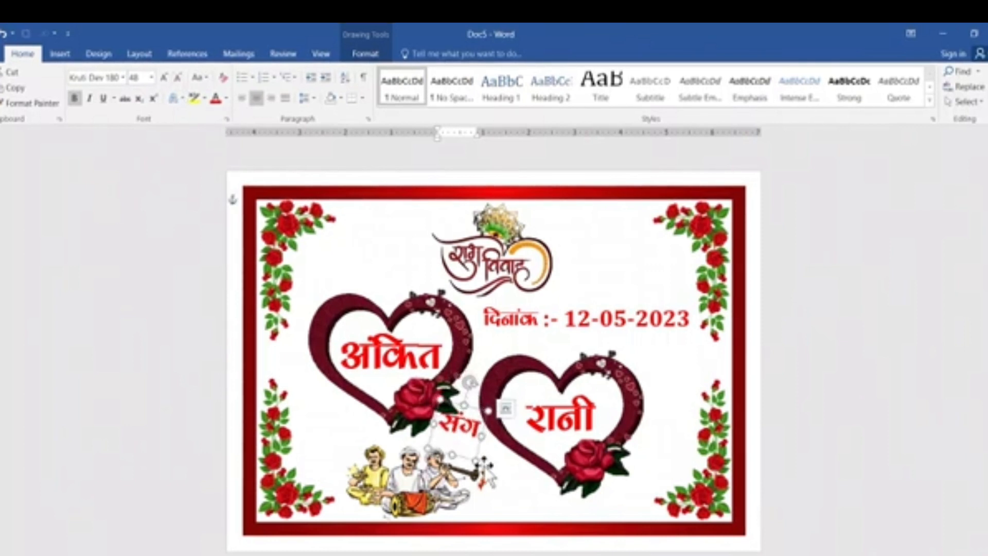
pyautogui.moveTo(477, 450); pyautogui.dragTo(481, 458)
# Fill the संग text with standard Dark Red and deselect the WordArt.
pyautogui.click(365, 54)
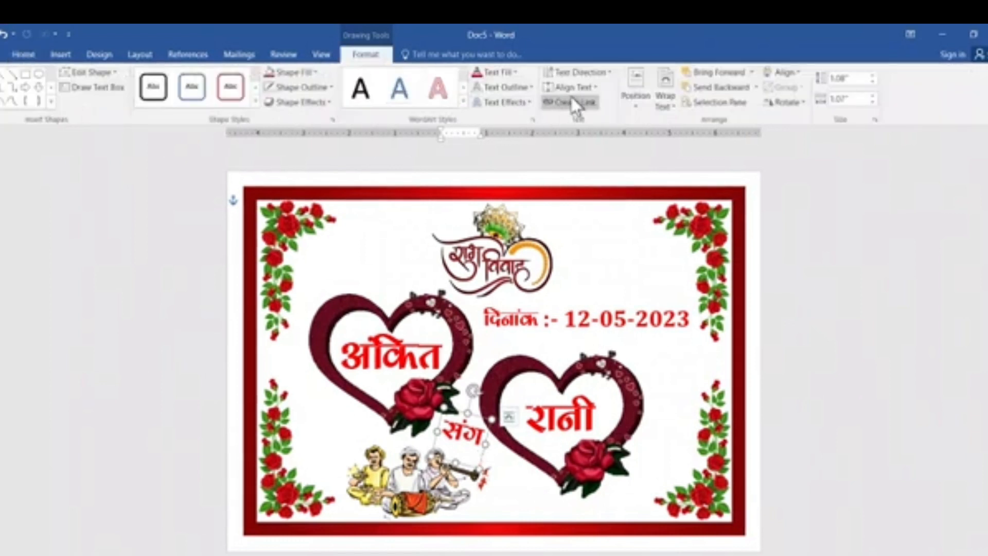
pyautogui.click(489, 73)
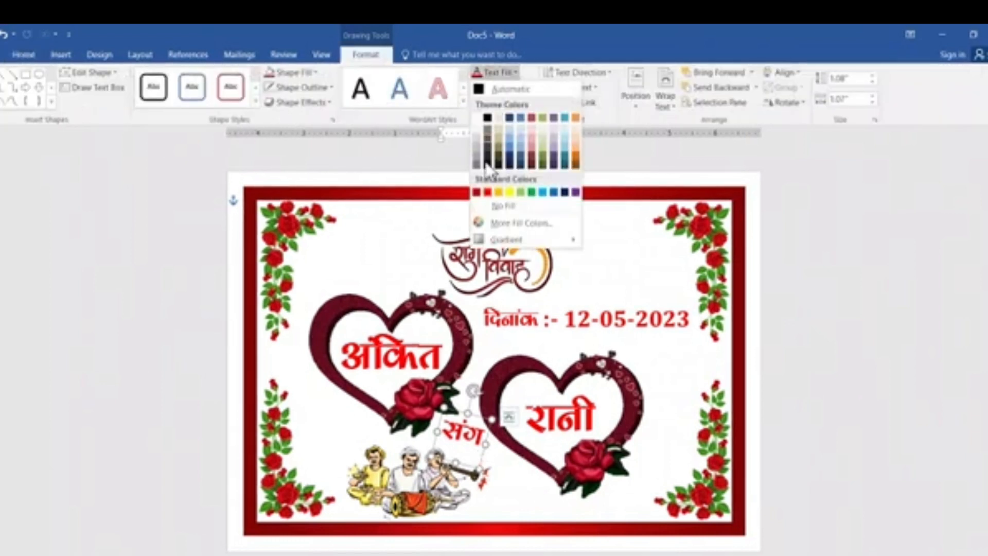
pyautogui.click(477, 193)
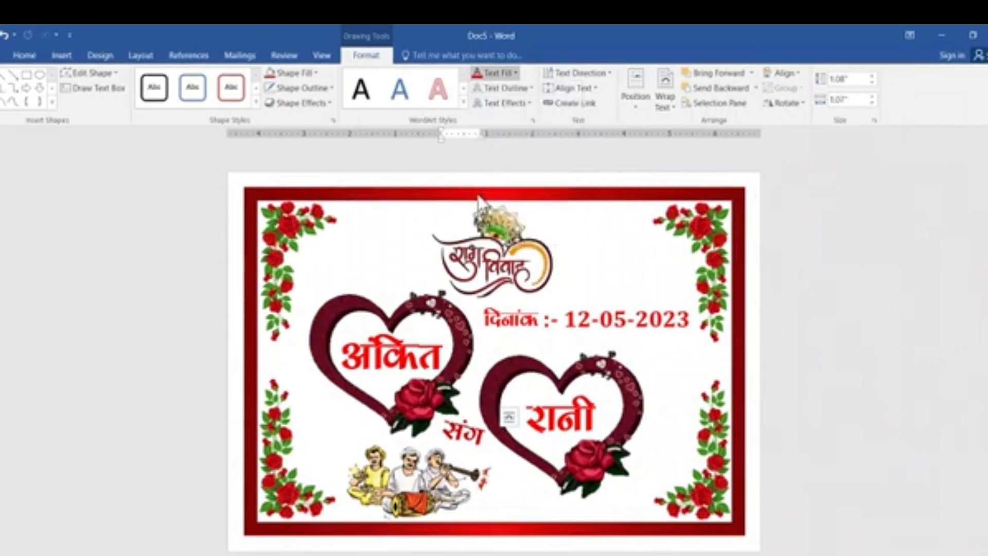
pyautogui.click(880, 396)
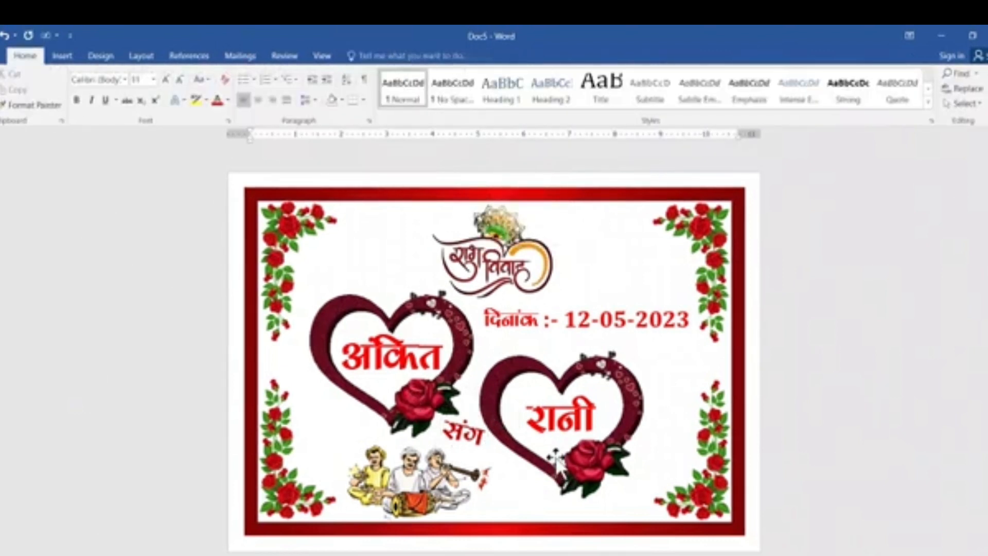